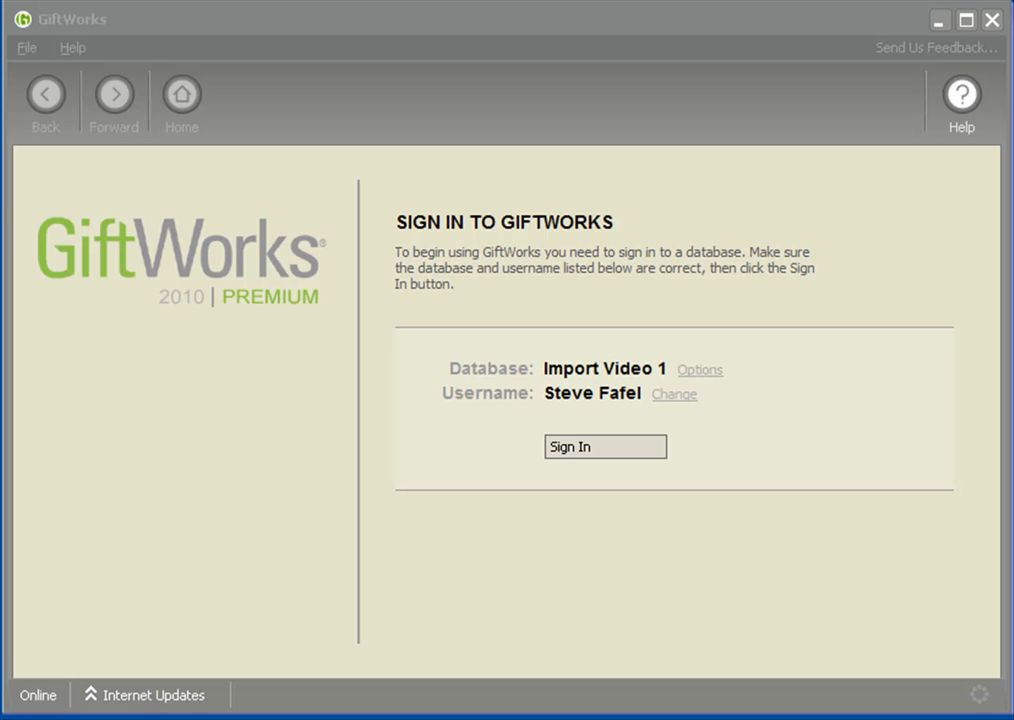
Sign in to the database and open the Import A File wizard from Settings.
click(579, 449)
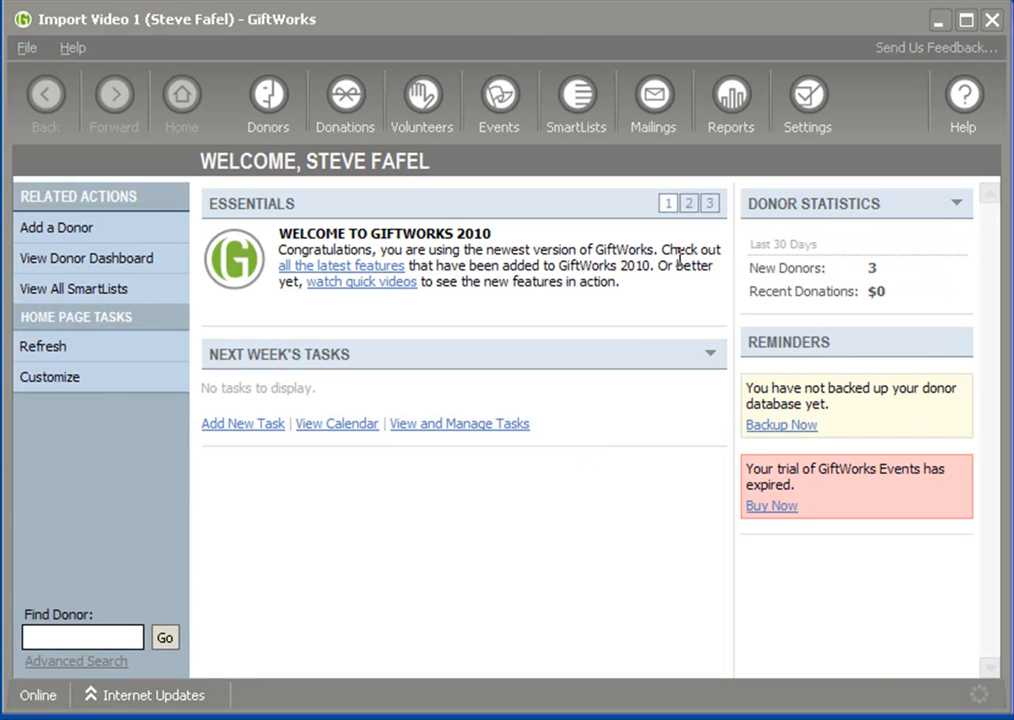
click(808, 106)
click(369, 546)
click(307, 272)
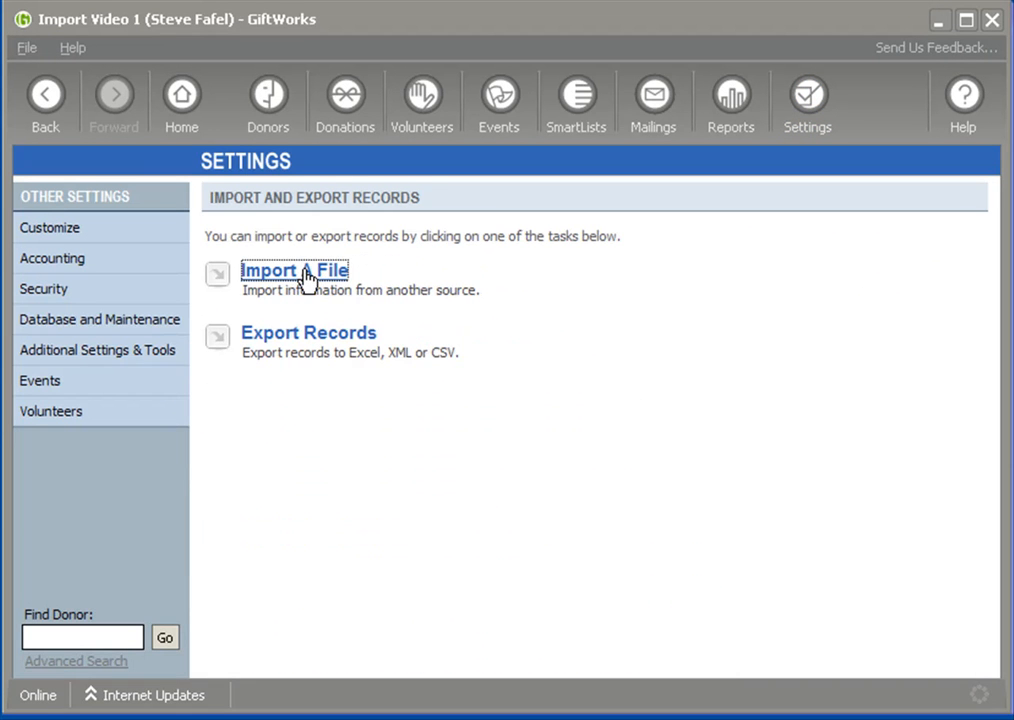
click(307, 279)
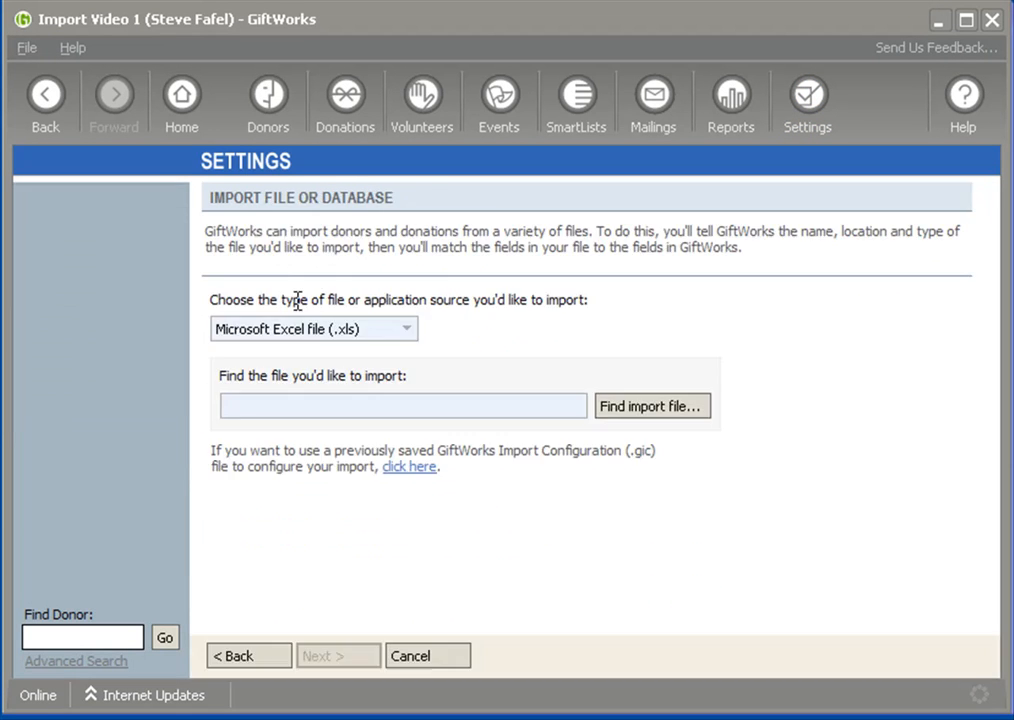
Choose Microsoft Excel file (.xls) as the import source type and switch to the Import.xls workbook in Excel.
click(406, 330)
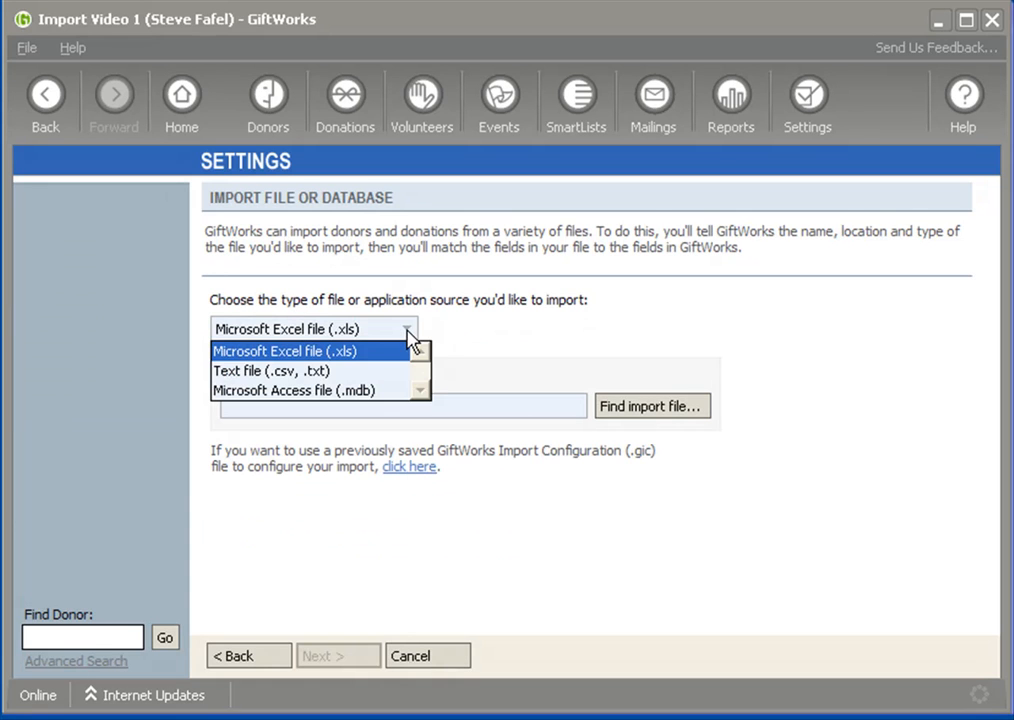
click(282, 355)
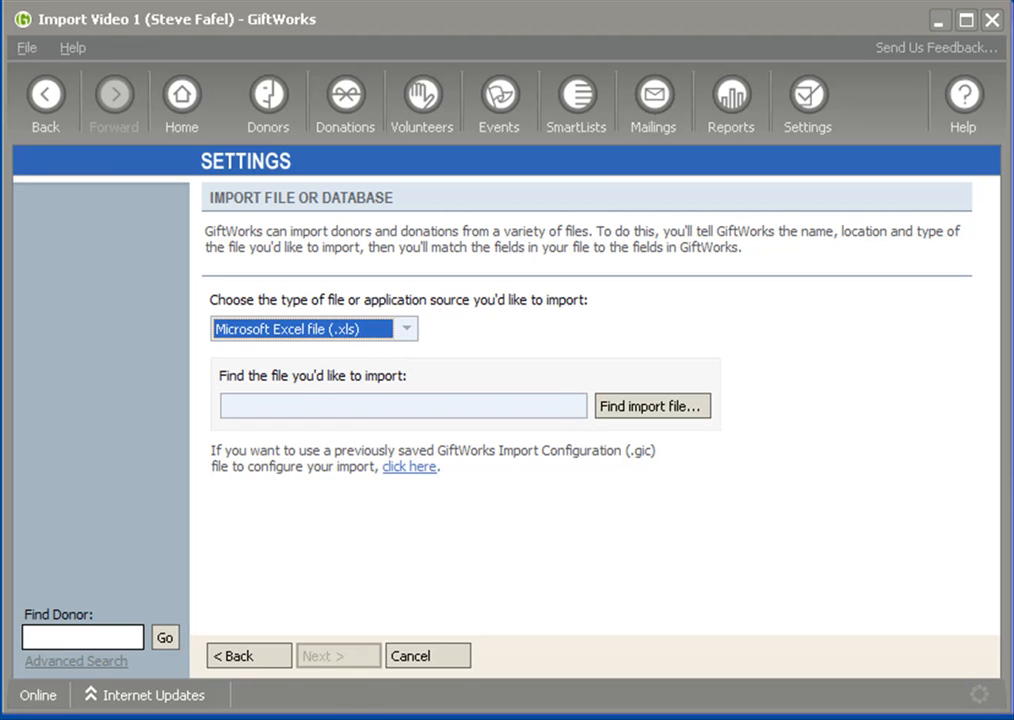
key(alt+Tab)
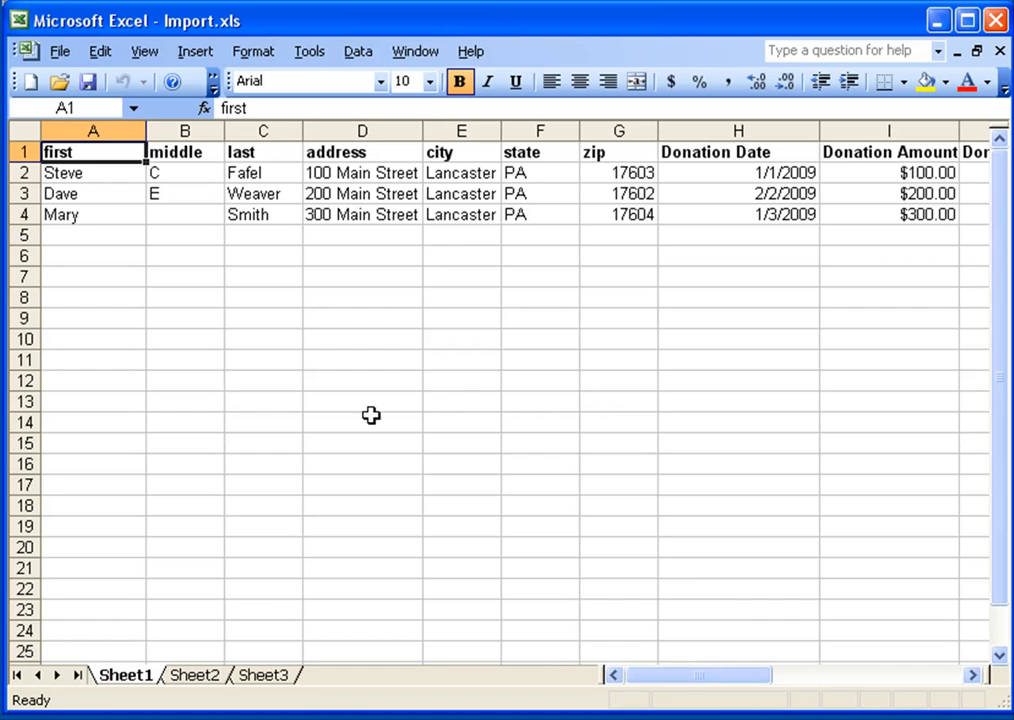
Examine the spreadsheet's column headers and the donor and donation rows.
click(20, 151)
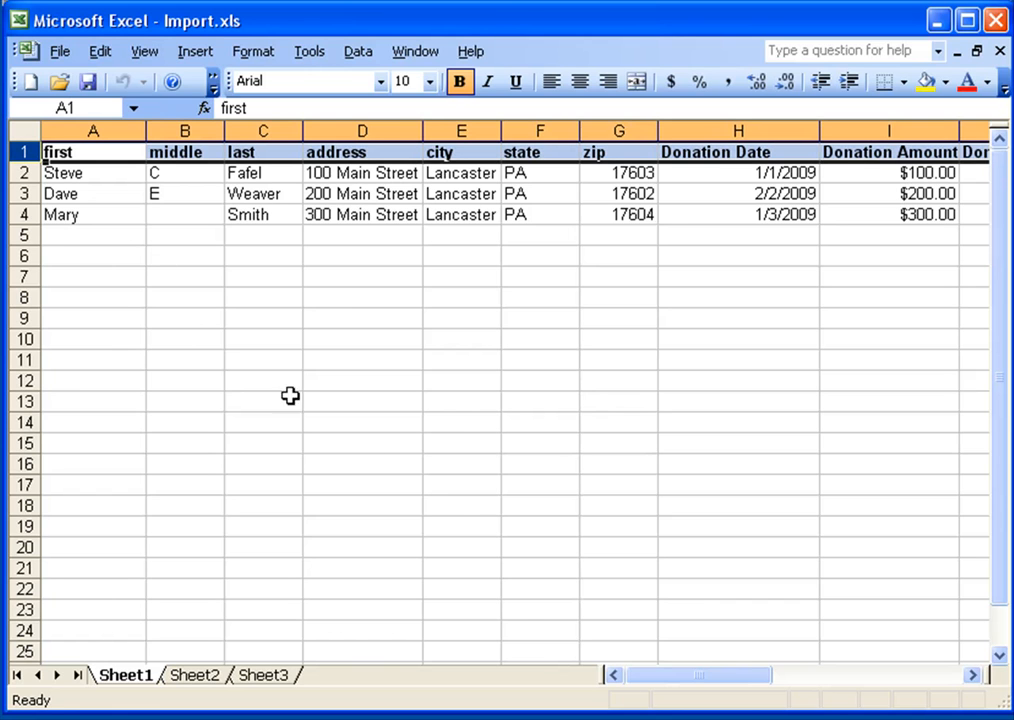
drag(664, 688, 731, 675)
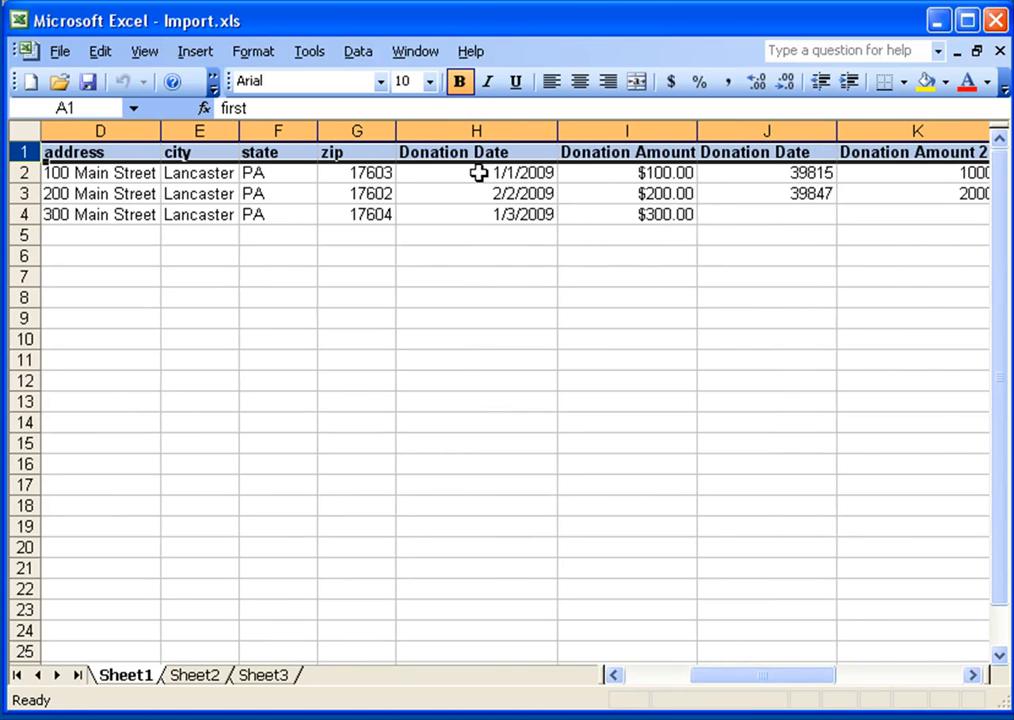
drag(754, 684, 691, 686)
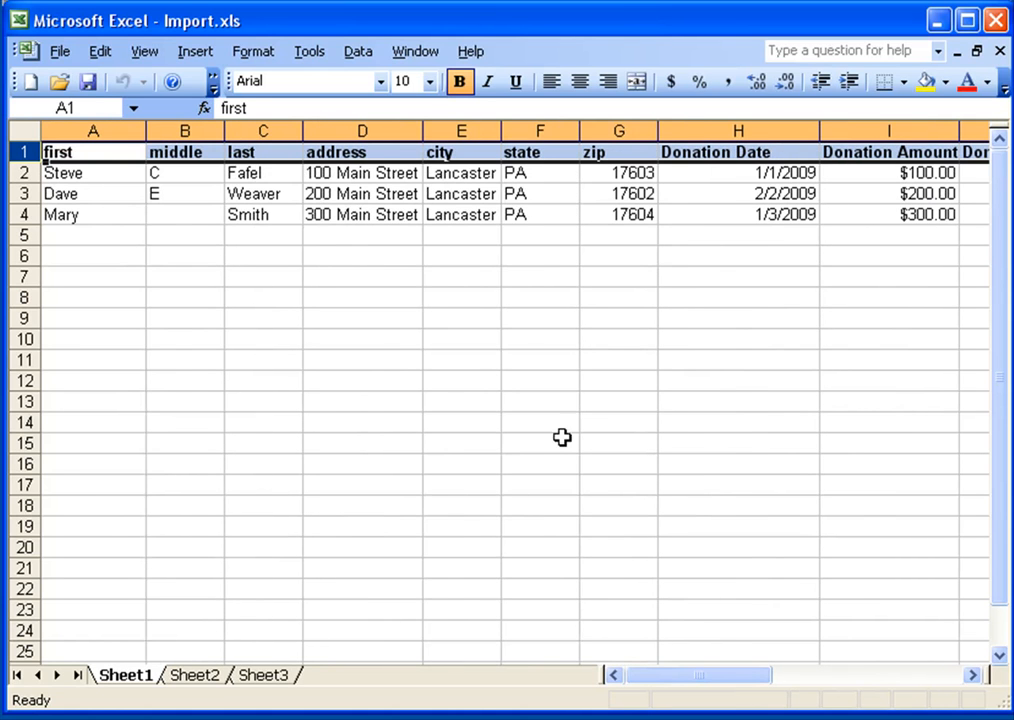
click(84, 195)
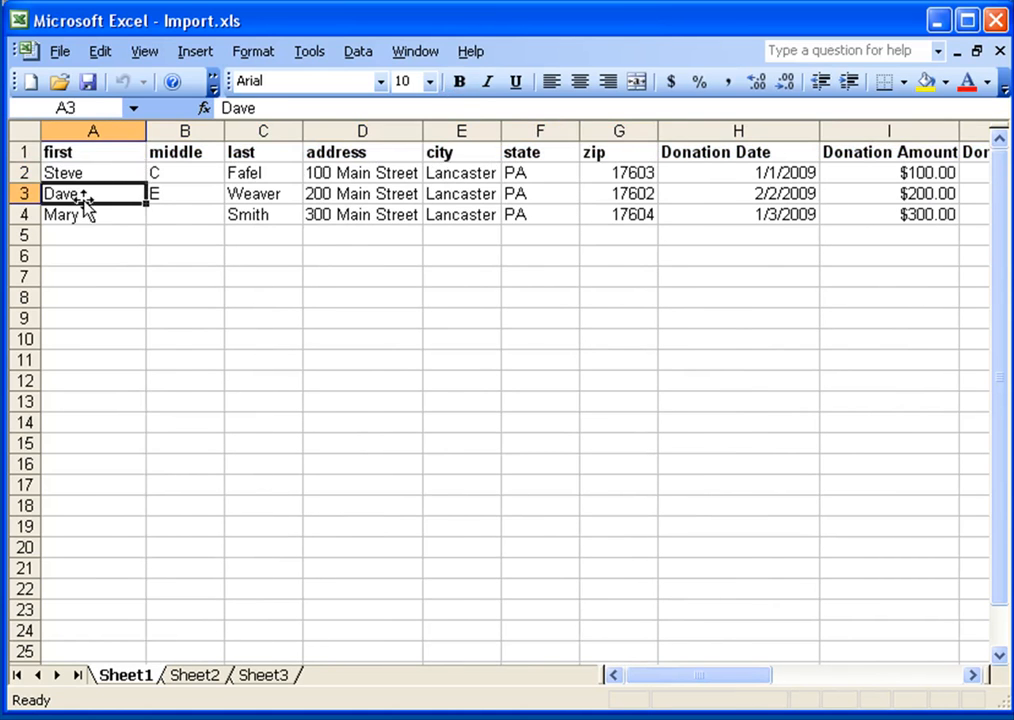
click(85, 211)
click(82, 174)
click(84, 195)
click(81, 216)
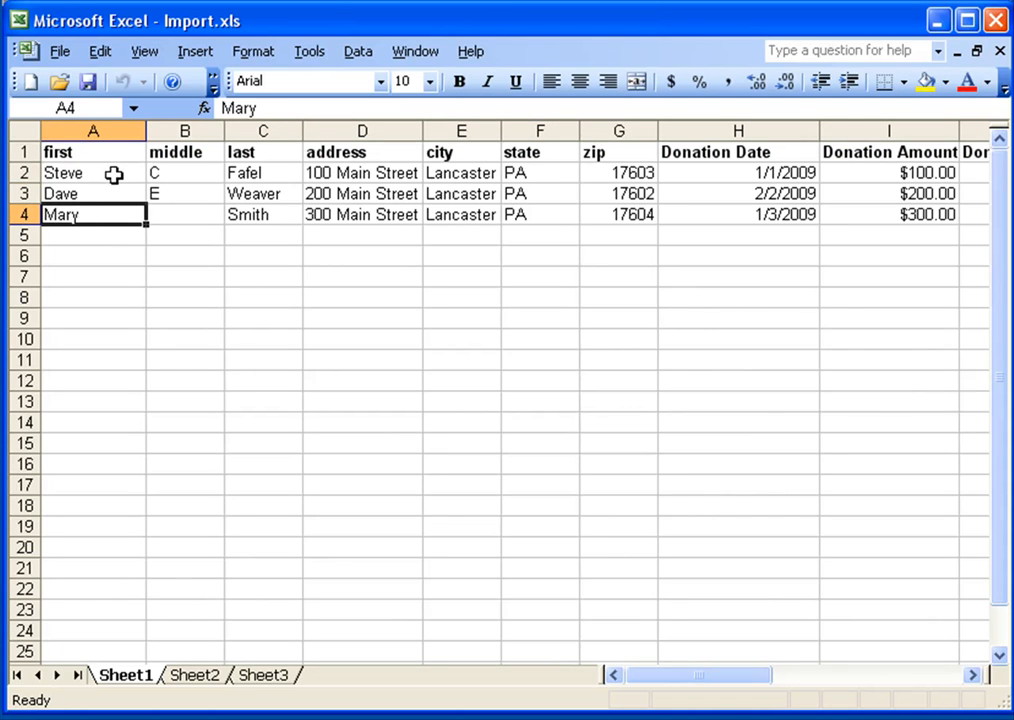
drag(92, 173, 278, 217)
drag(344, 168, 627, 208)
drag(690, 676, 798, 679)
click(270, 172)
drag(270, 172, 437, 206)
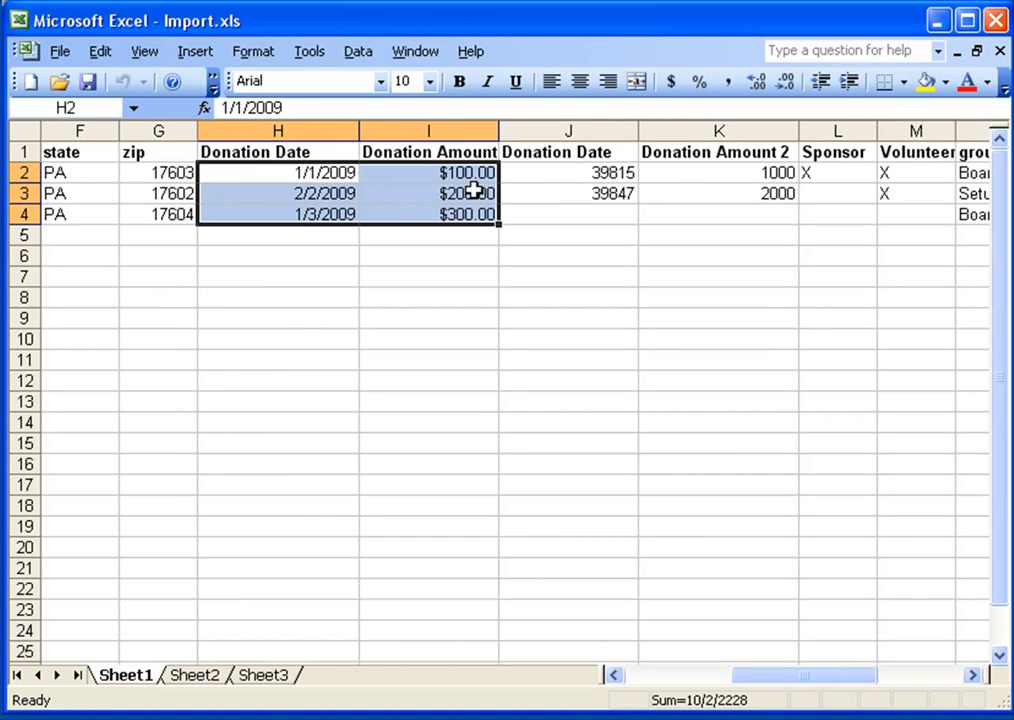
click(324, 195)
Format column J, the second Donation Date column, as Date.
click(566, 130)
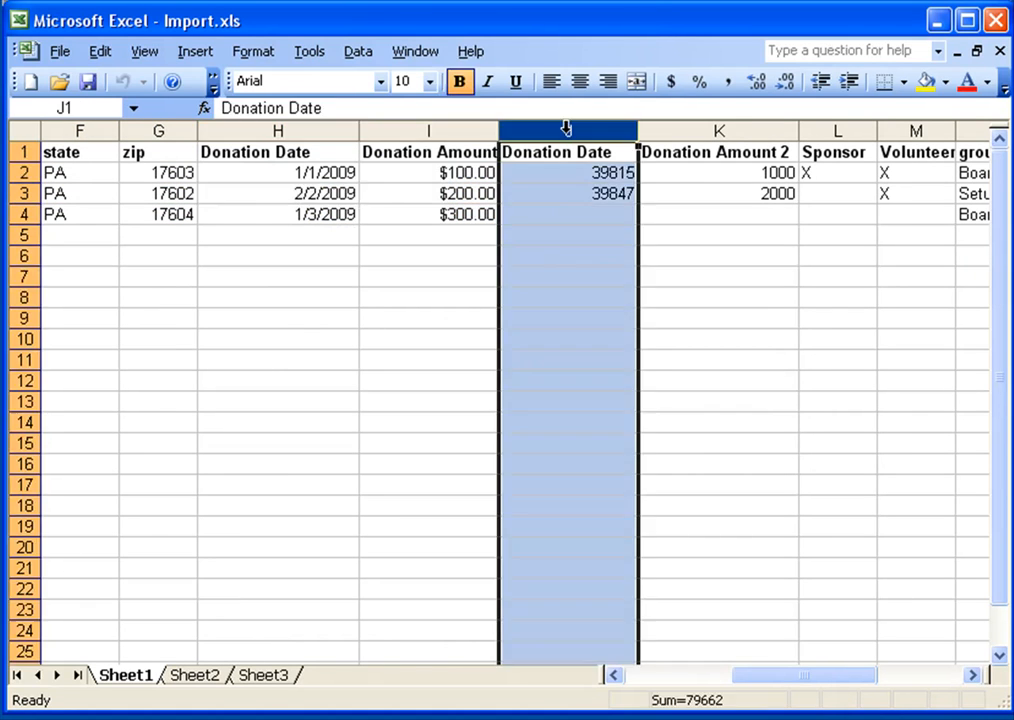
right_click(566, 130)
click(661, 353)
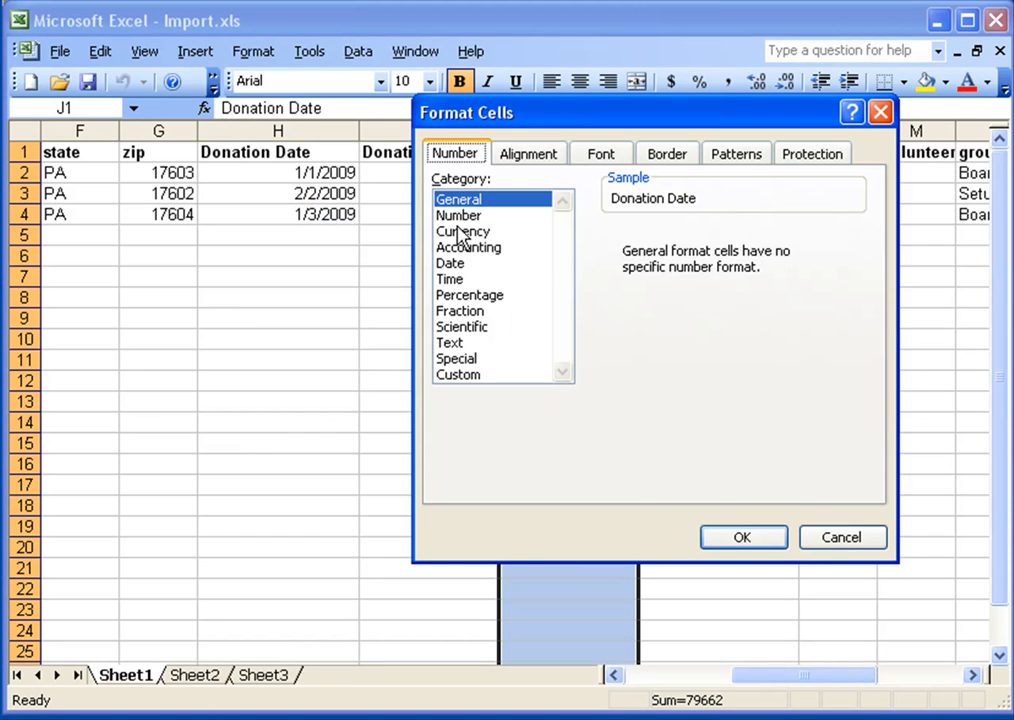
click(450, 263)
click(742, 537)
Format column K, Donation Amount 2, as Currency.
click(402, 212)
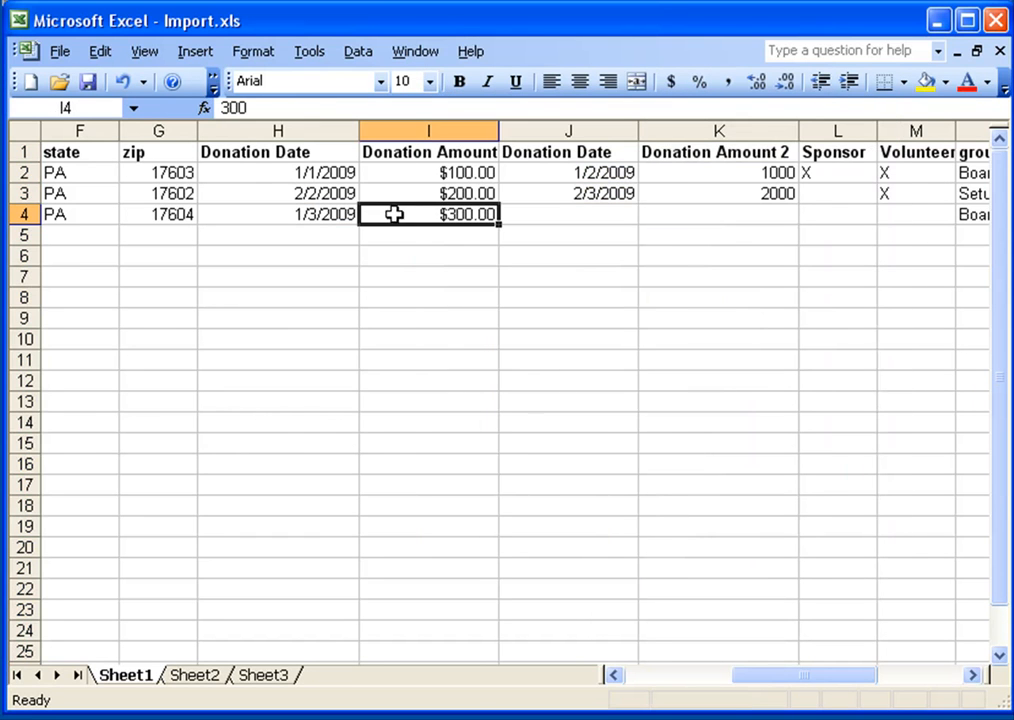
drag(276, 174, 278, 208)
click(448, 170)
drag(448, 170, 458, 216)
drag(582, 176, 600, 214)
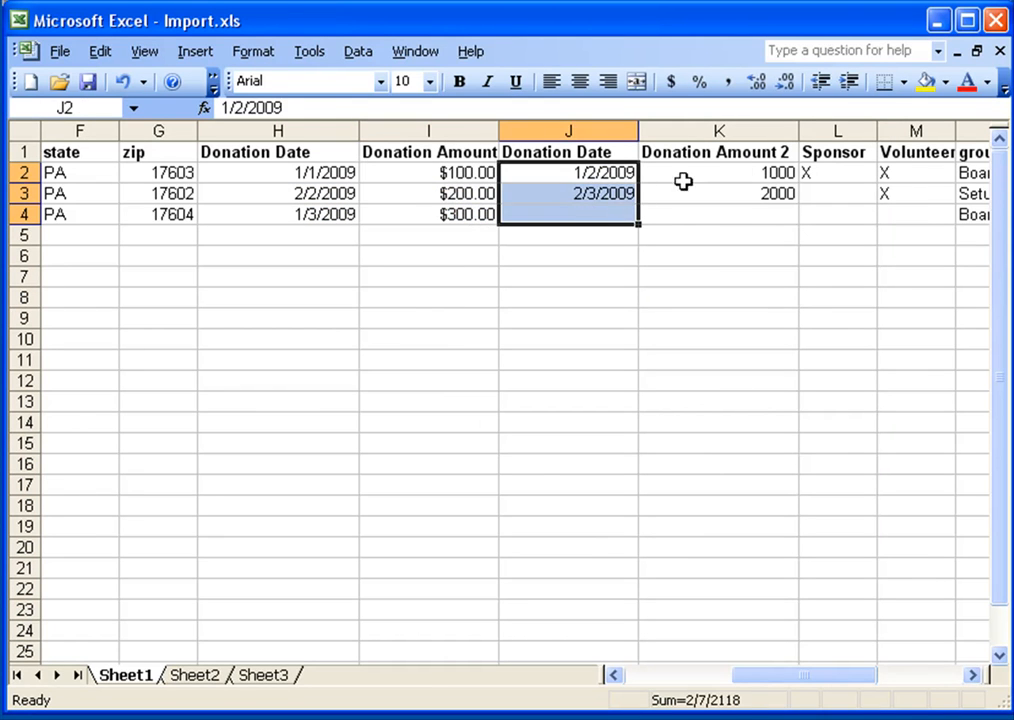
drag(742, 172, 747, 210)
right_click(720, 129)
click(782, 355)
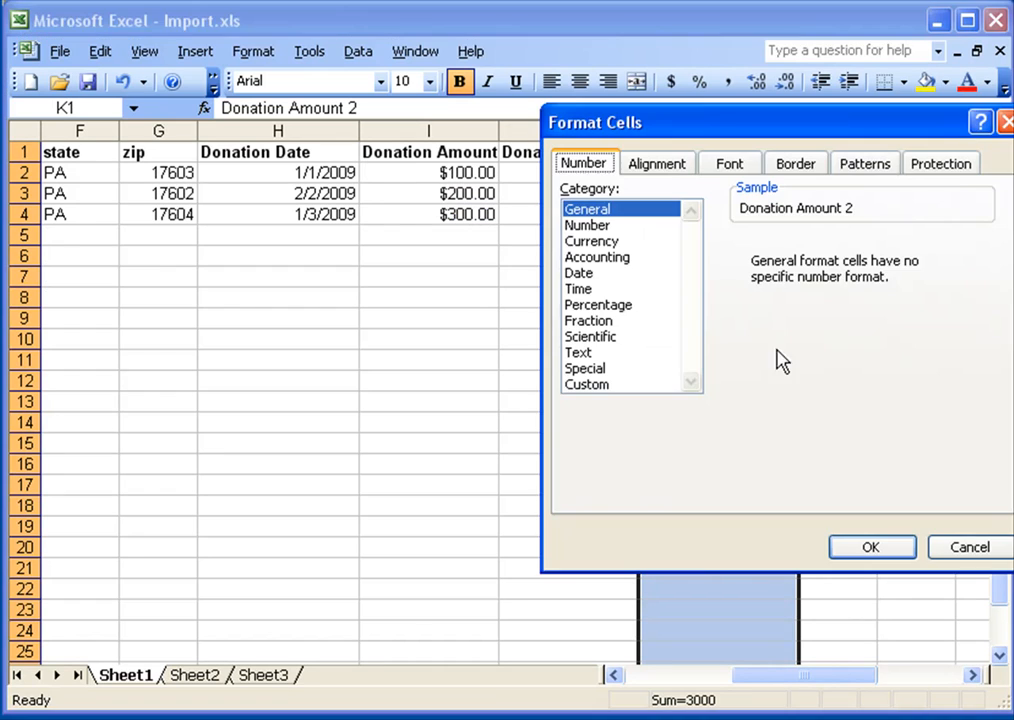
click(590, 241)
click(871, 546)
Compare the two Donation Date column headers and their data.
click(295, 177)
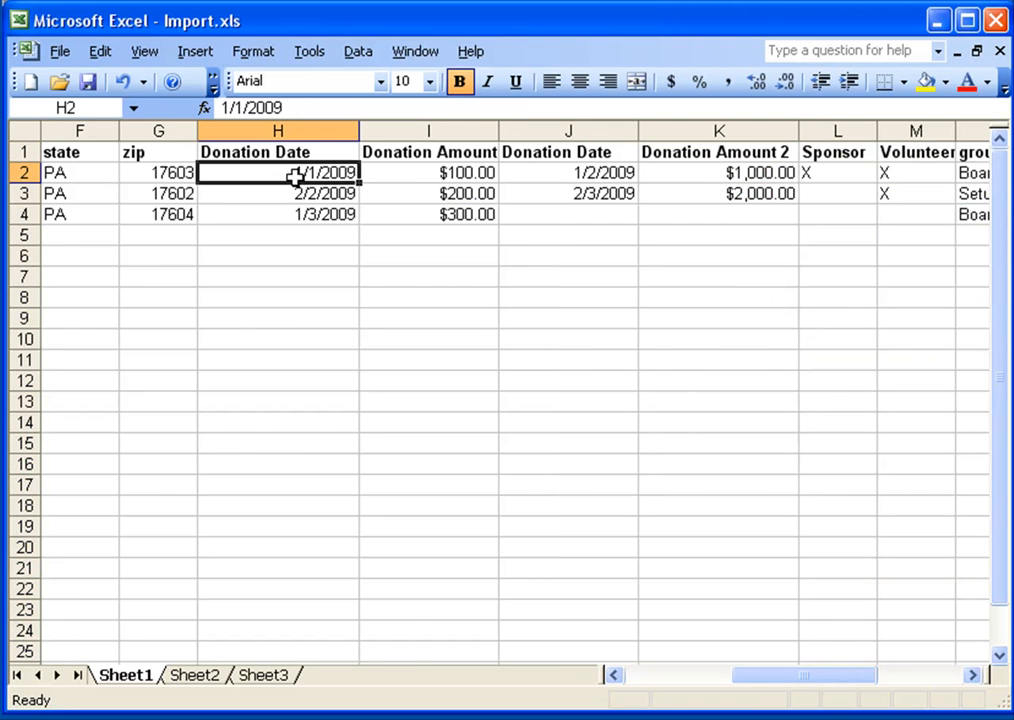
drag(337, 170, 430, 214)
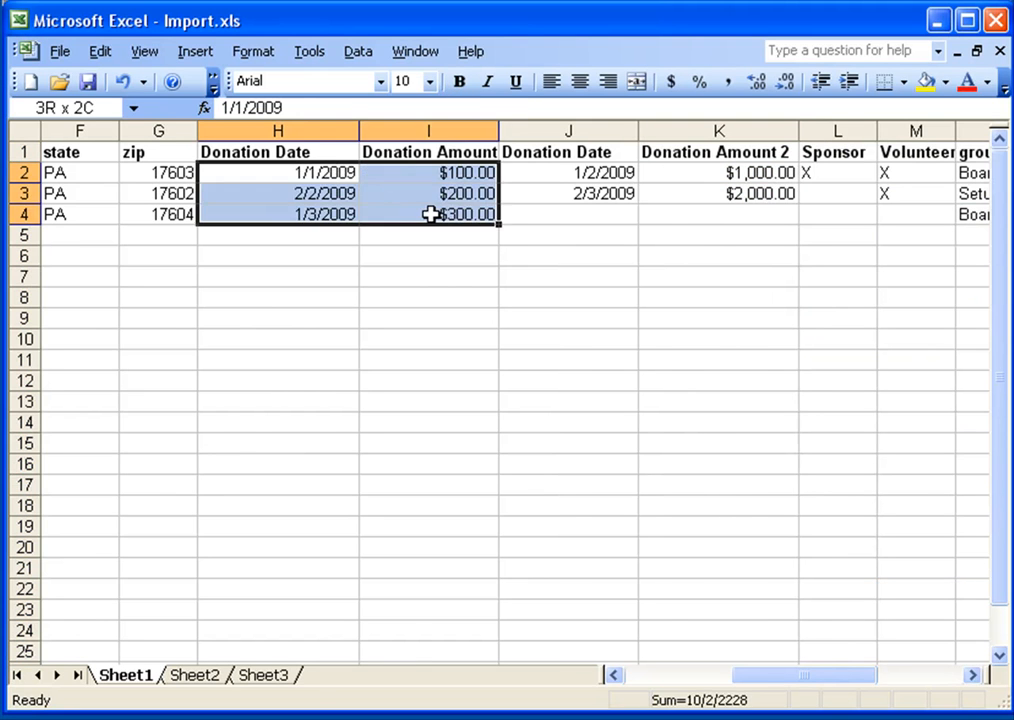
drag(584, 172, 720, 214)
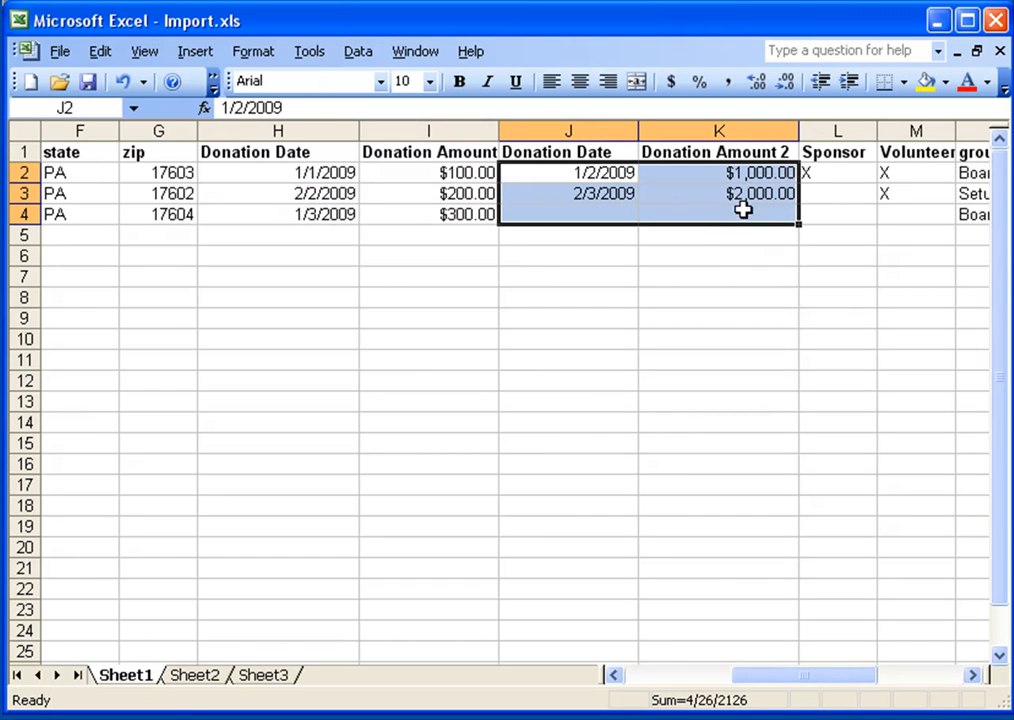
click(326, 152)
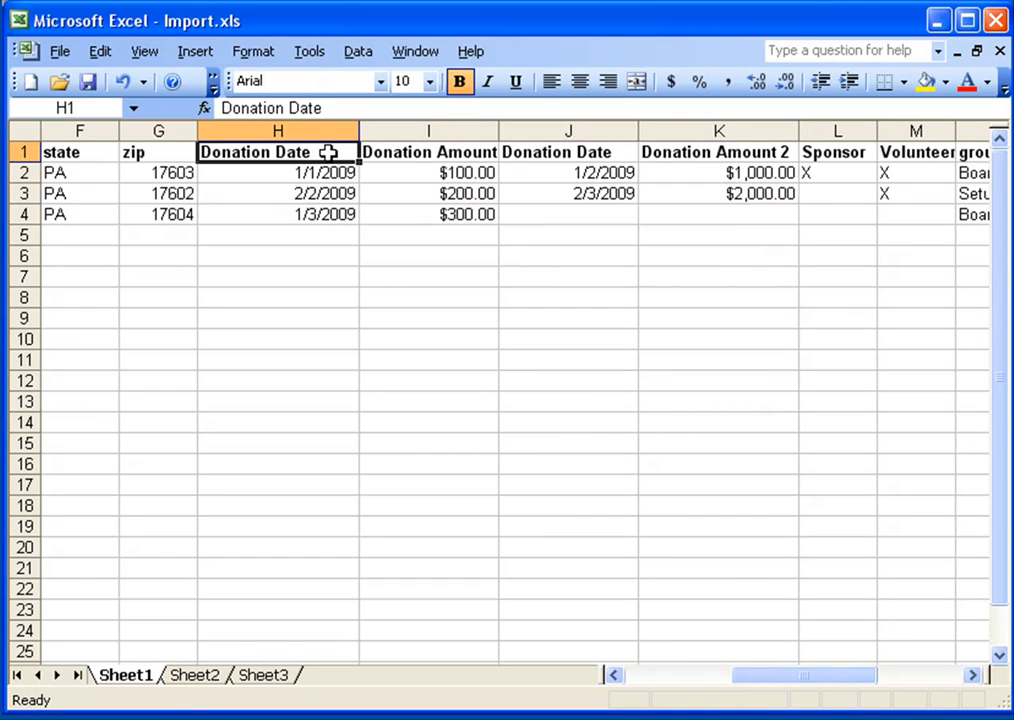
click(562, 152)
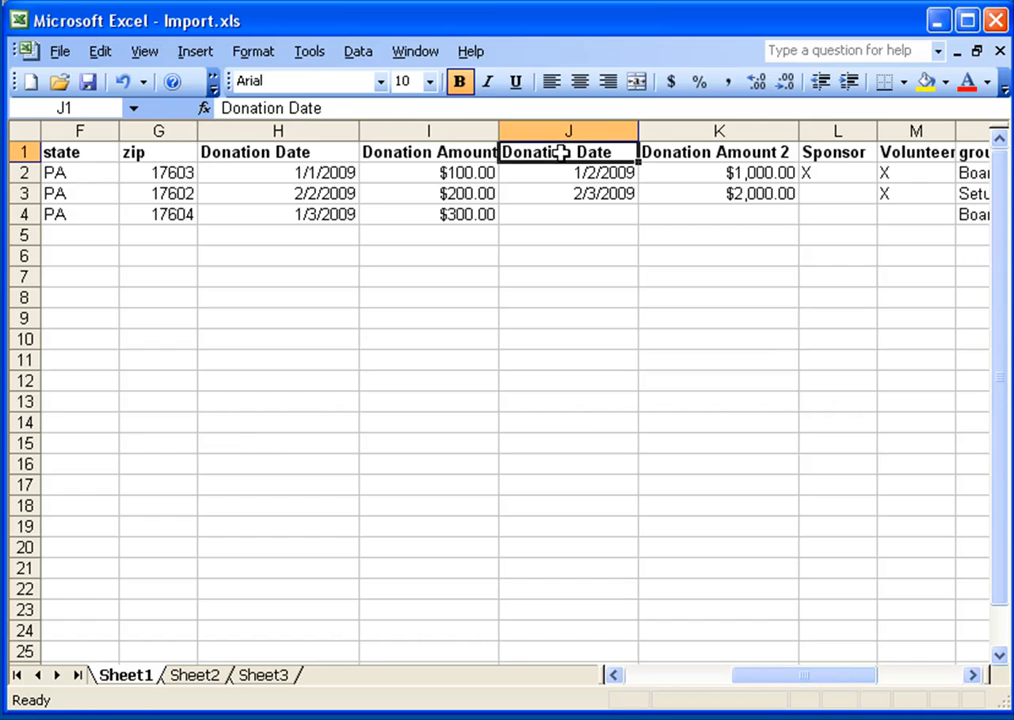
click(339, 153)
click(563, 151)
click(331, 150)
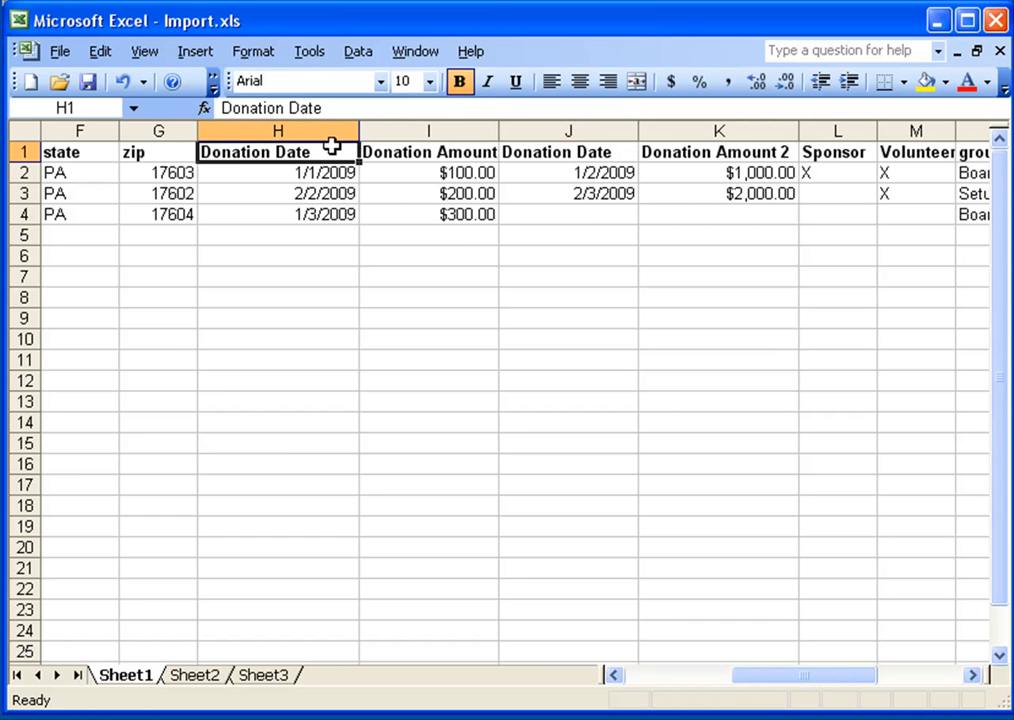
click(577, 150)
click(335, 153)
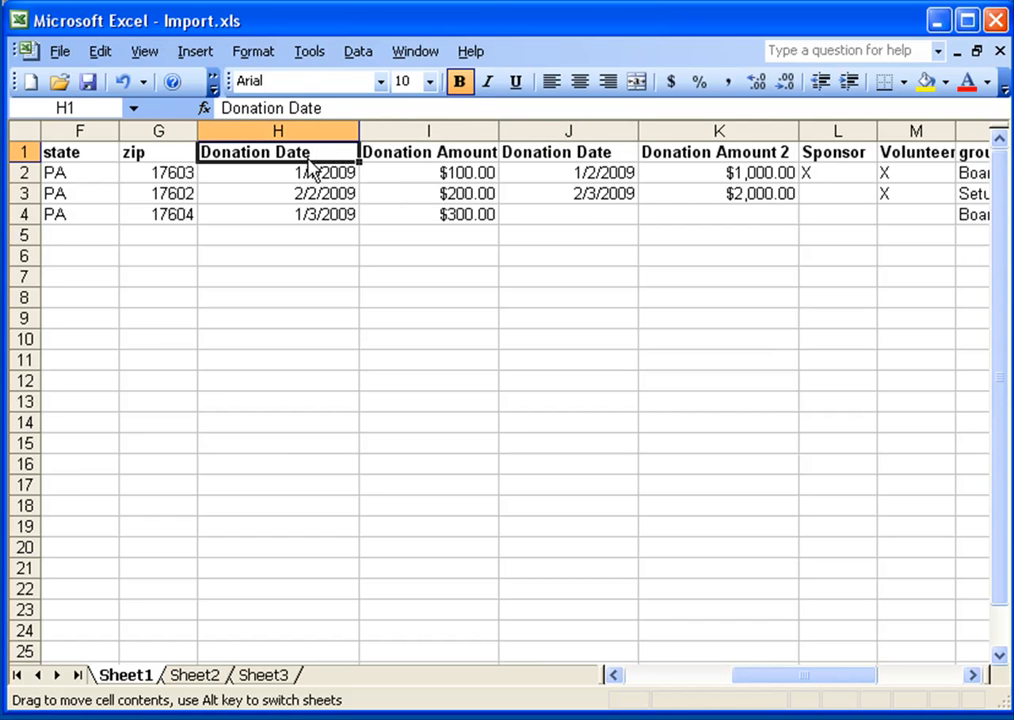
Rename the duplicate headers to Donation Date 1 and Donation Date 2.
double_click(338, 152)
text(1)
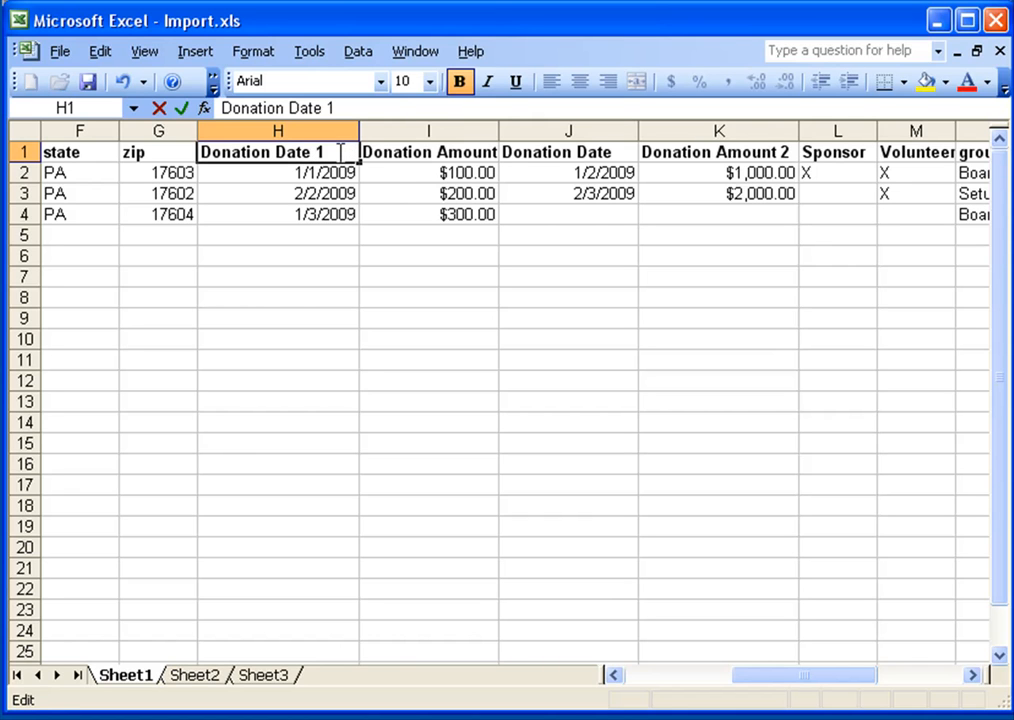
click(566, 154)
double_click(622, 152)
text(2)
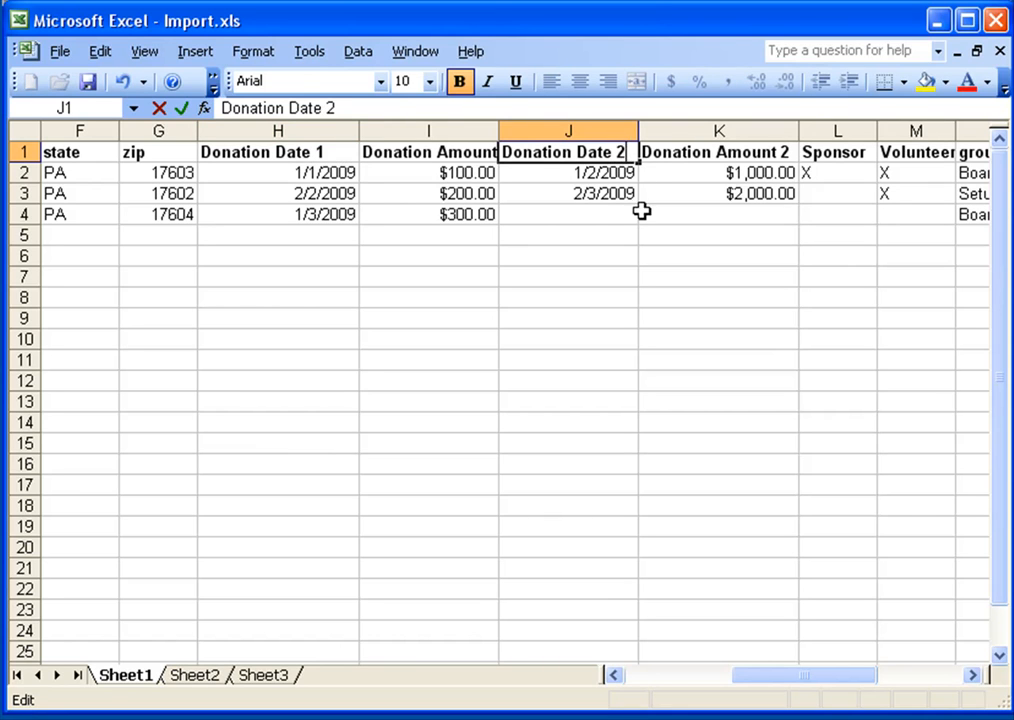
Add an Email column header in column Q after WholeName.
click(315, 172)
click(298, 155)
click(511, 154)
click(324, 154)
click(580, 153)
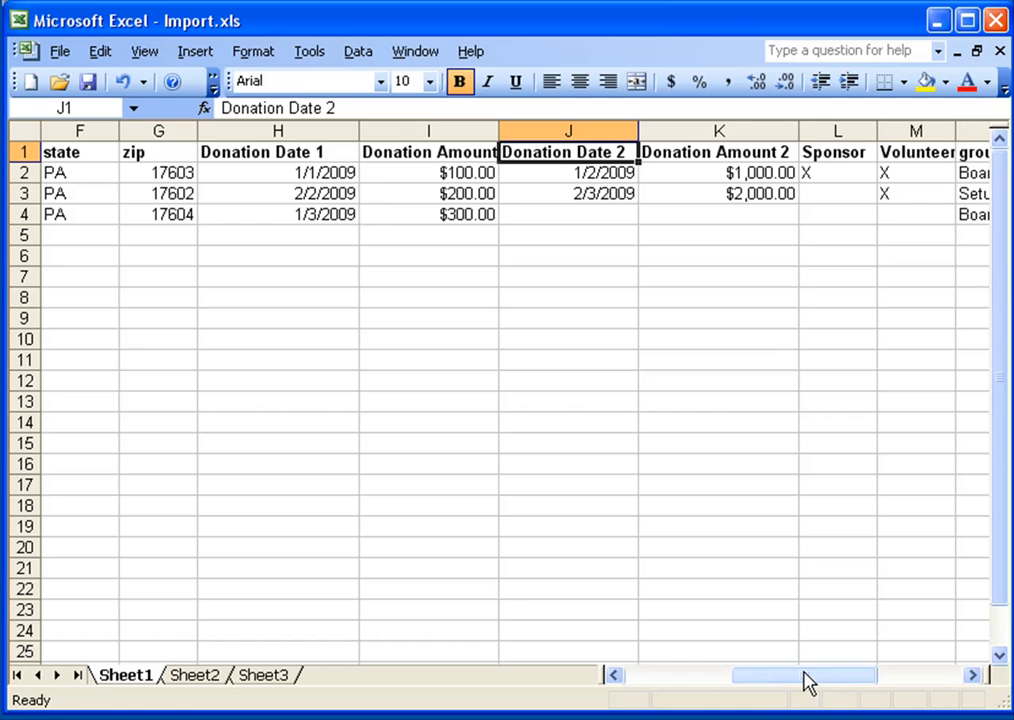
drag(808, 683, 679, 675)
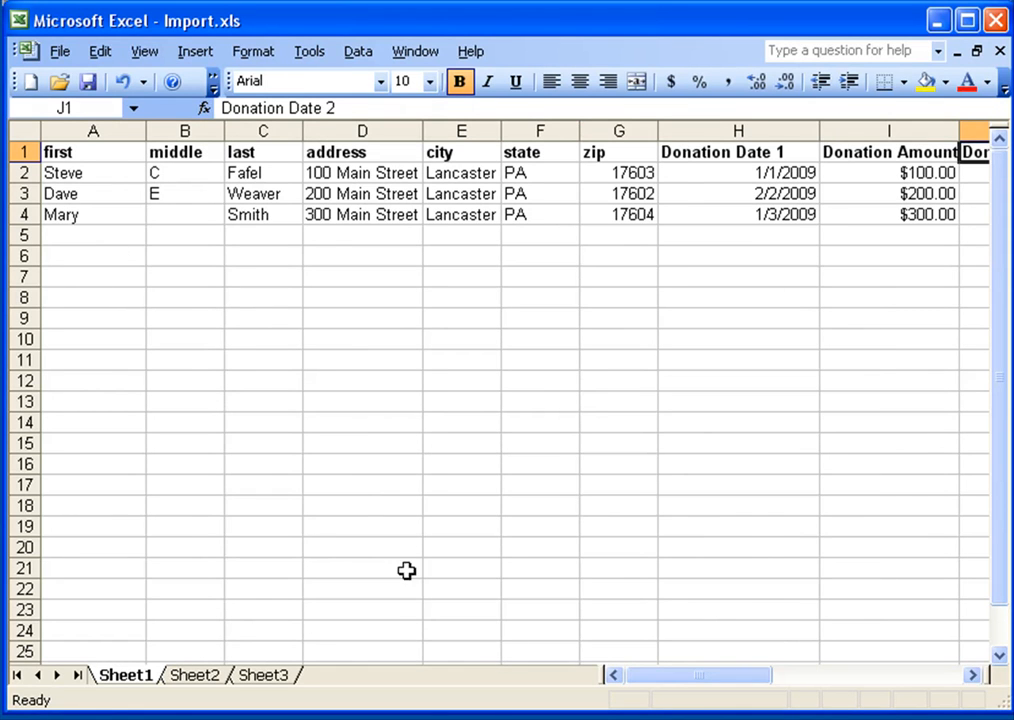
drag(656, 686, 850, 686)
click(894, 154)
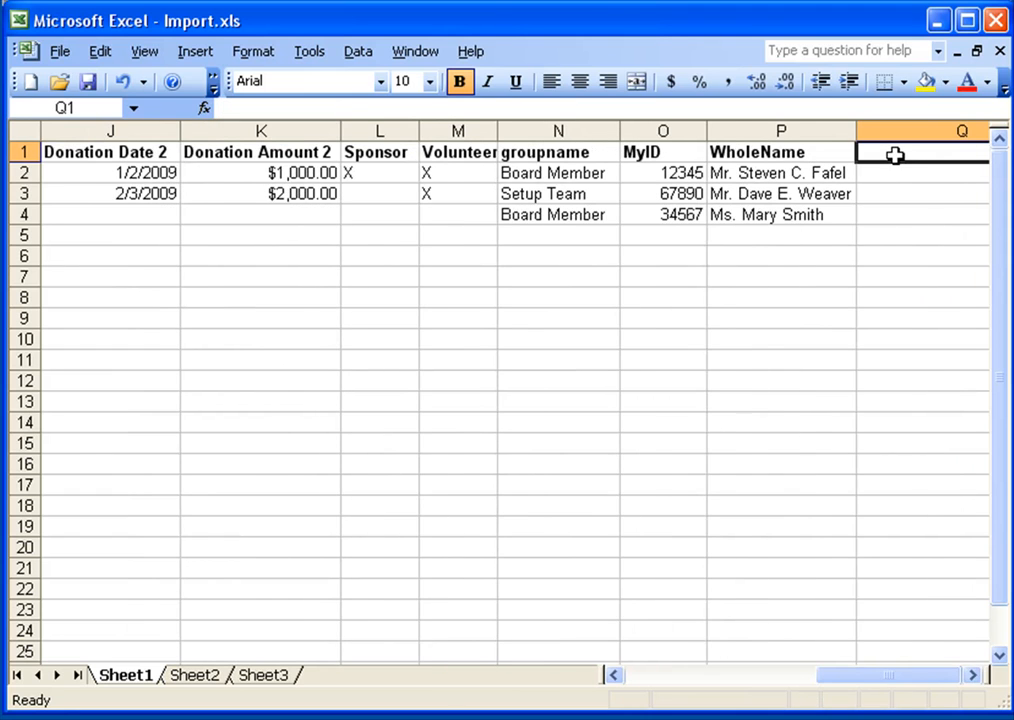
text(Email)
key(Return)
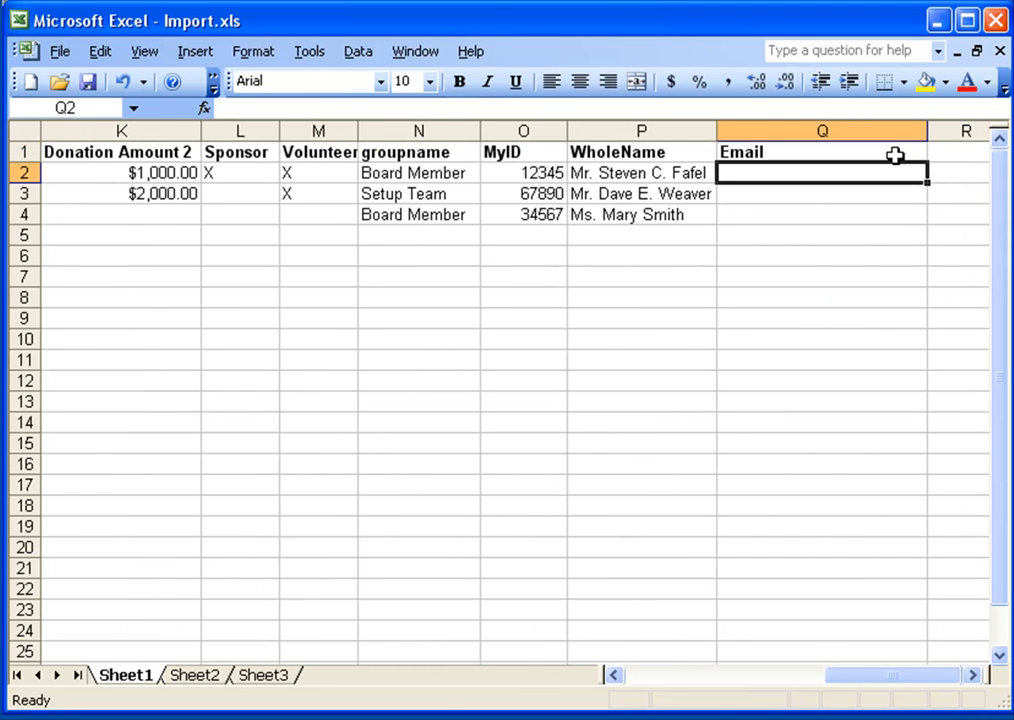
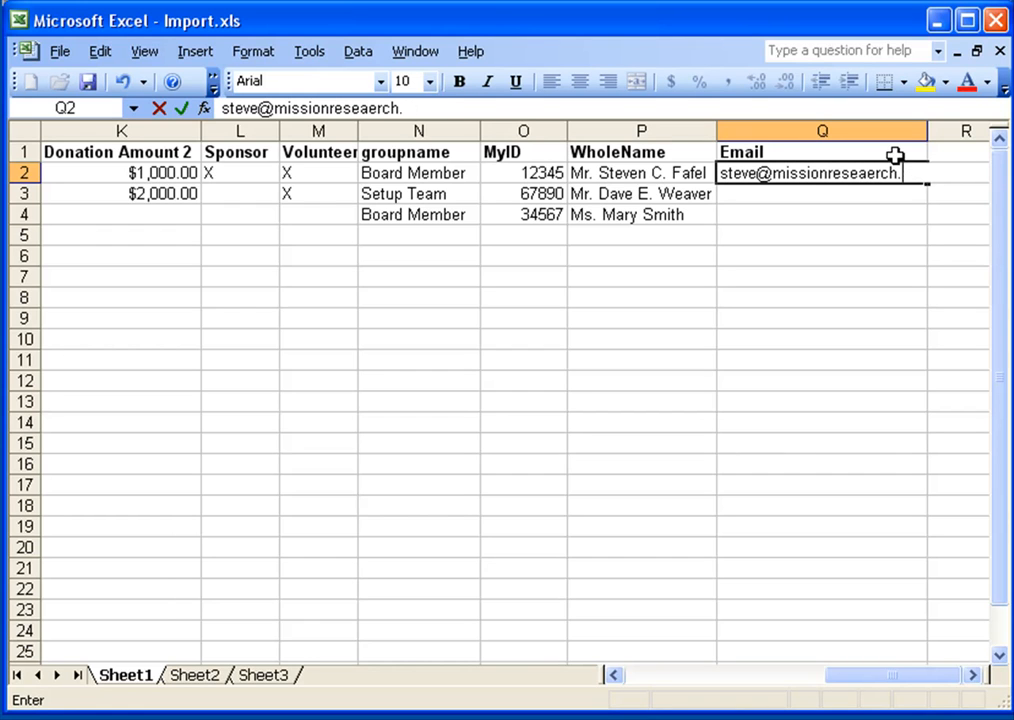
Enter the first donor's e-mail address in the Email column.
key(BackSpace)
key(BackSpace)
key(BackSpace)
key(Tab)
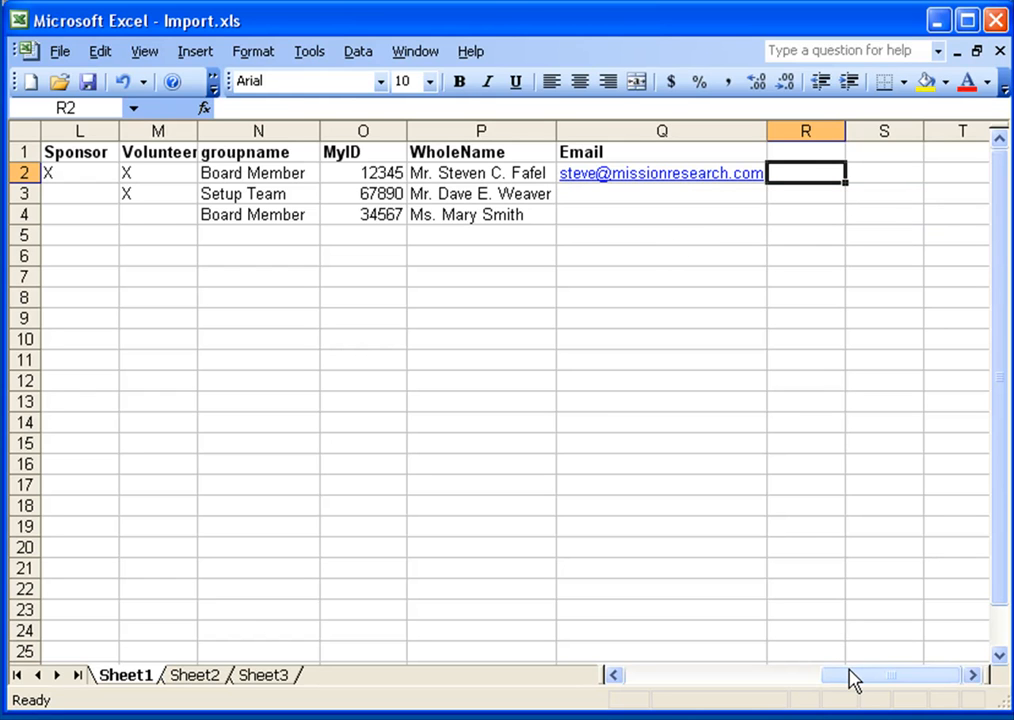
Review the full set of column headers across the sheet.
drag(883, 677, 647, 659)
click(24, 152)
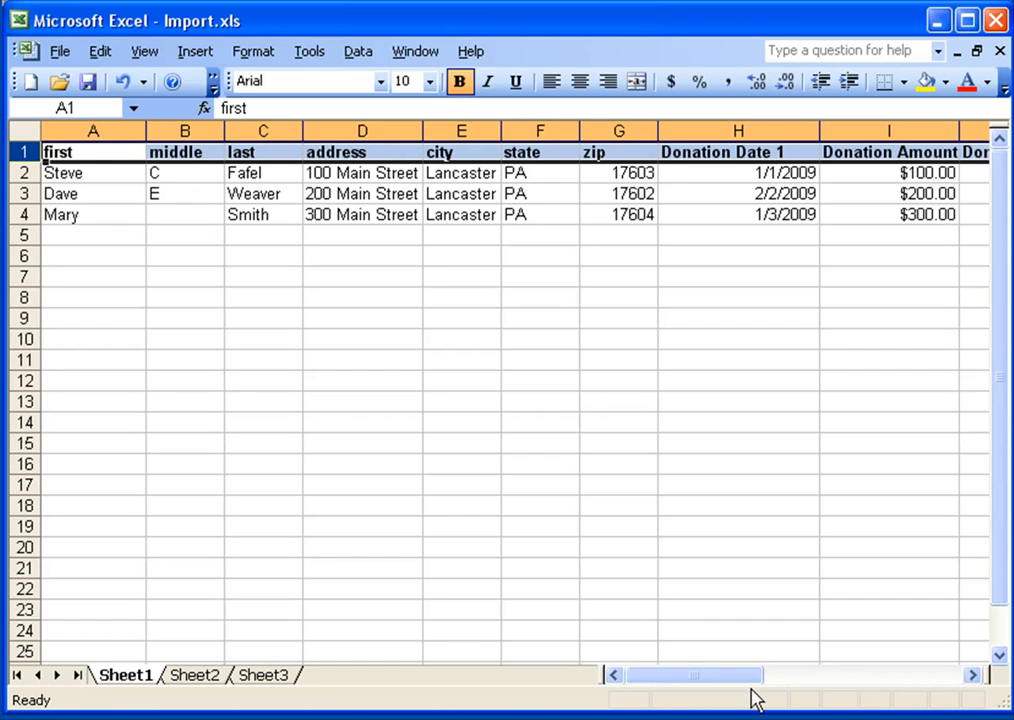
drag(687, 676, 907, 672)
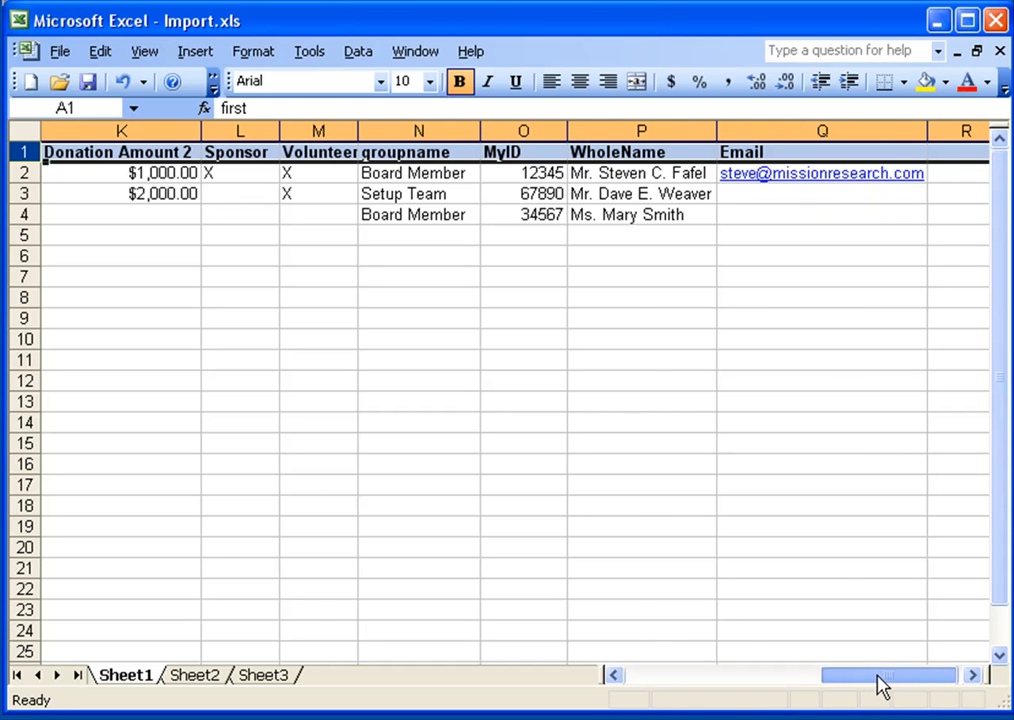
drag(883, 686, 690, 686)
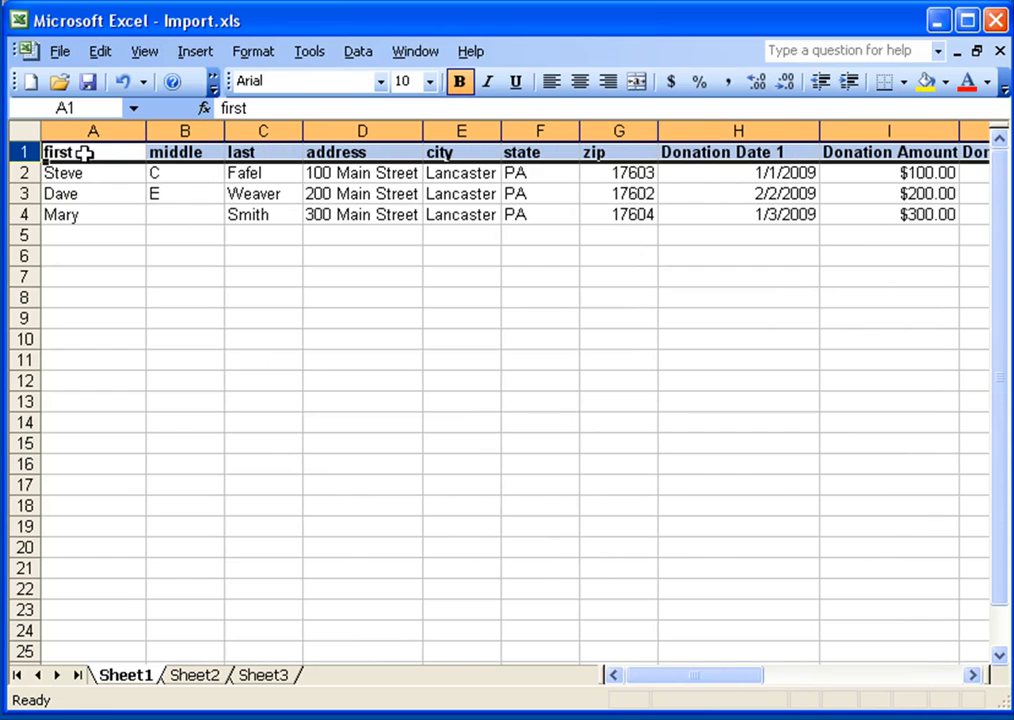
Clear all formatting from the entire worksheet.
click(20, 151)
click(100, 51)
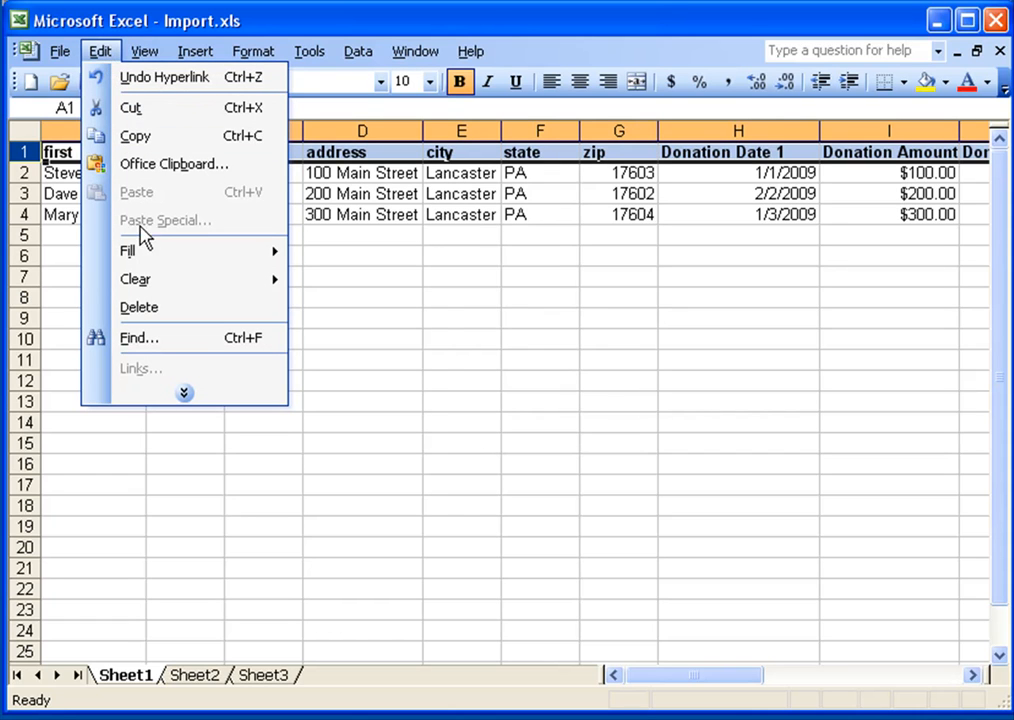
mouse_move(145, 287)
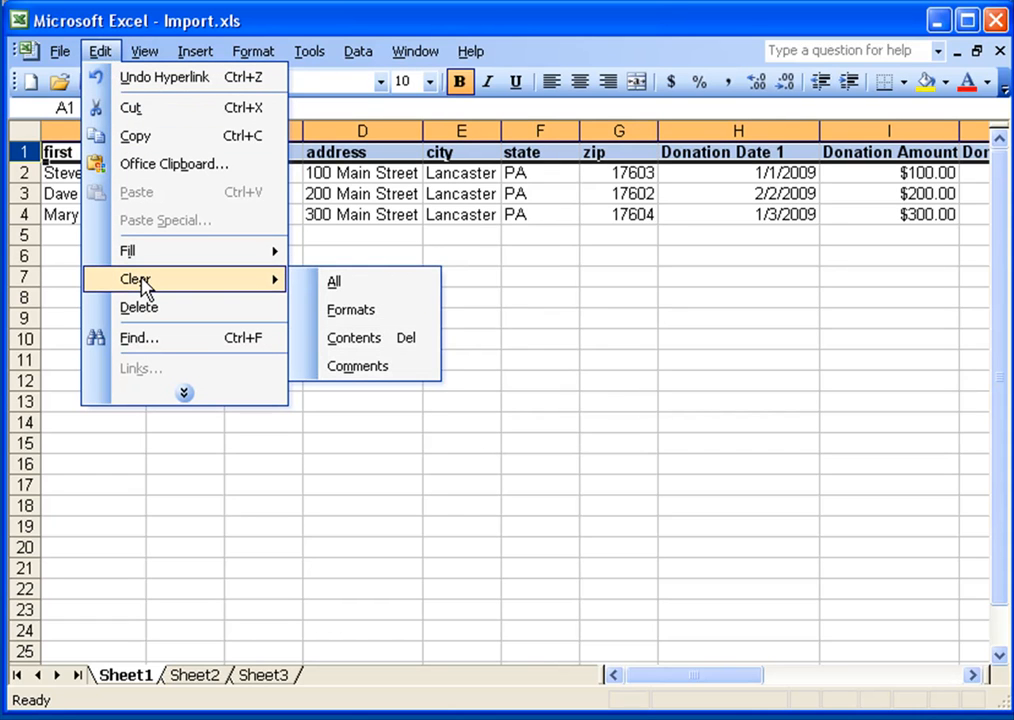
click(350, 310)
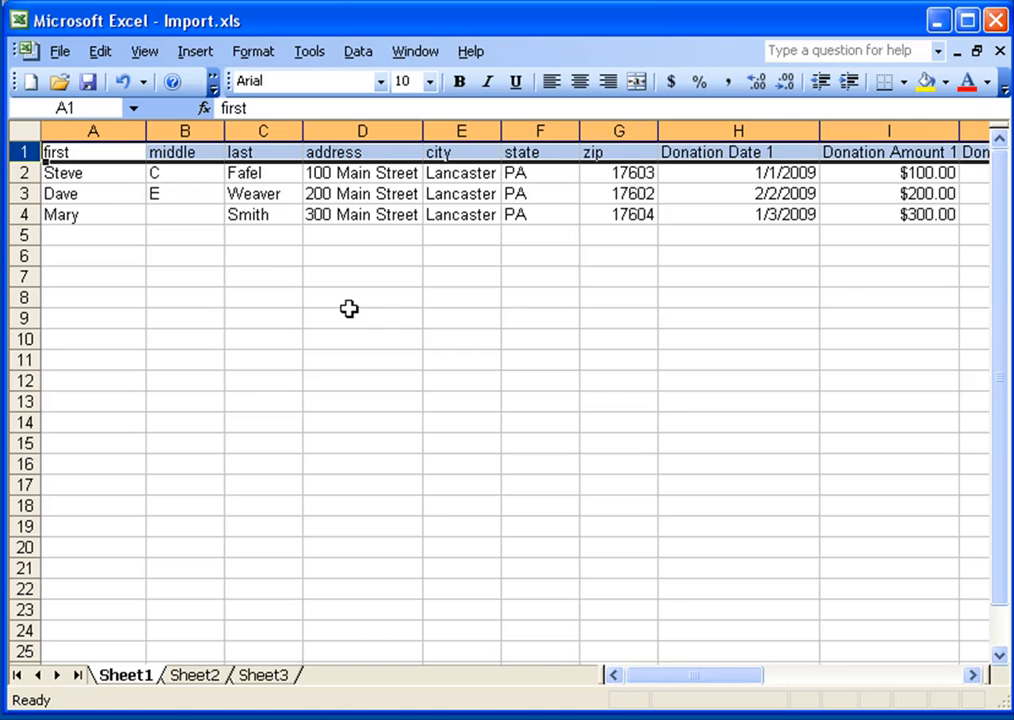
Clear the hyperlink formatting from the Email column and save the workbook.
click(143, 192)
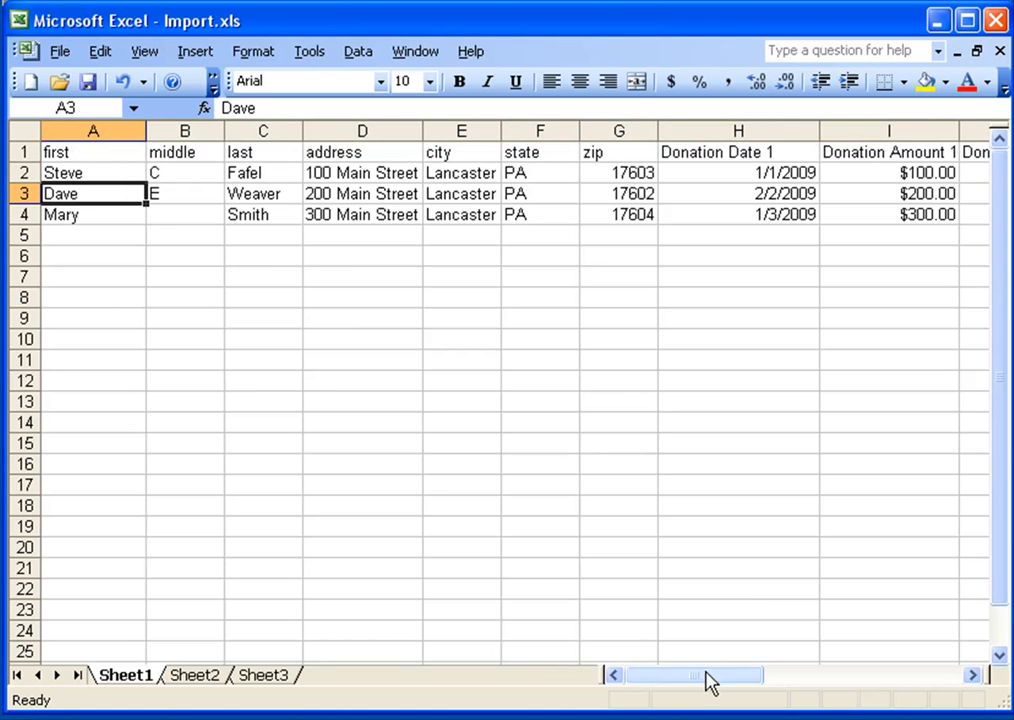
drag(670, 675, 873, 672)
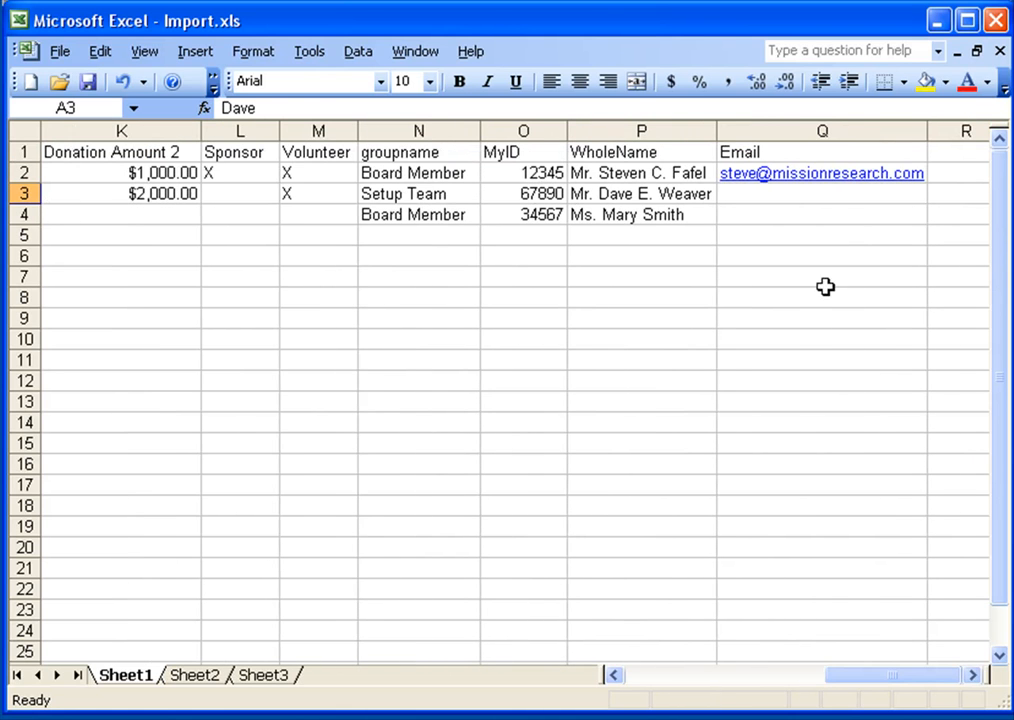
click(792, 131)
click(100, 51)
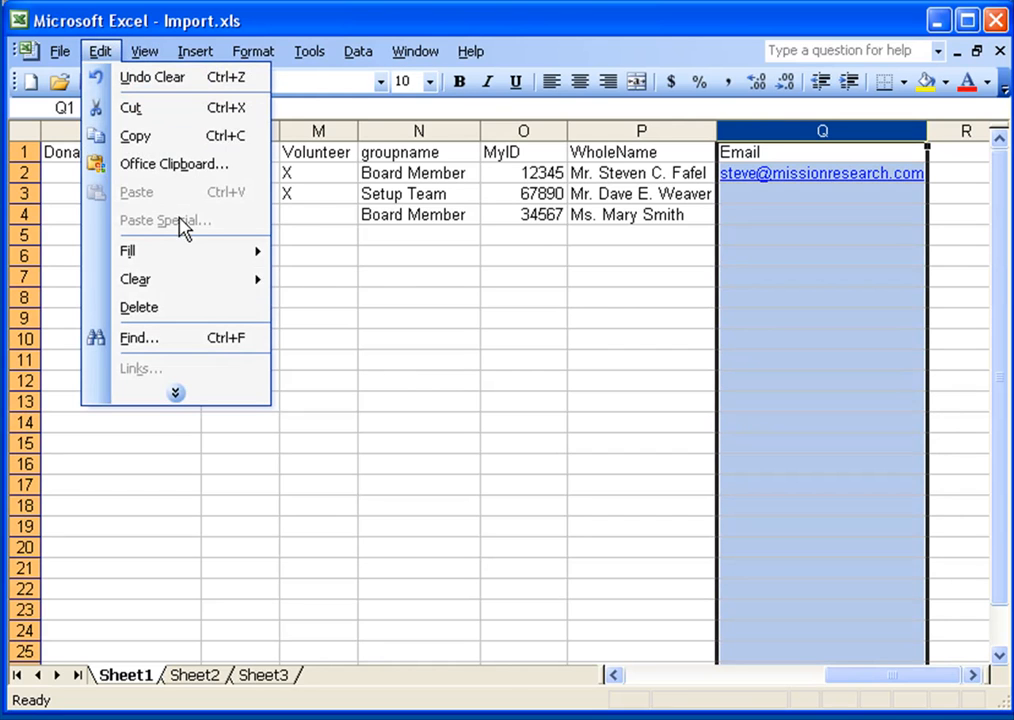
mouse_move(195, 282)
click(343, 306)
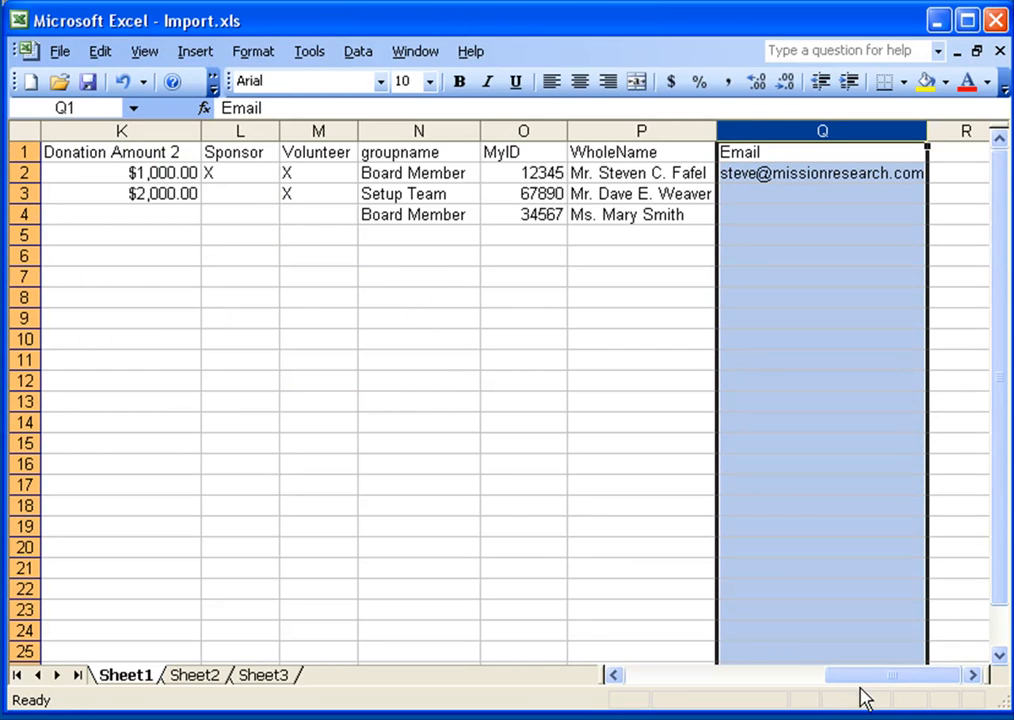
drag(871, 684, 658, 685)
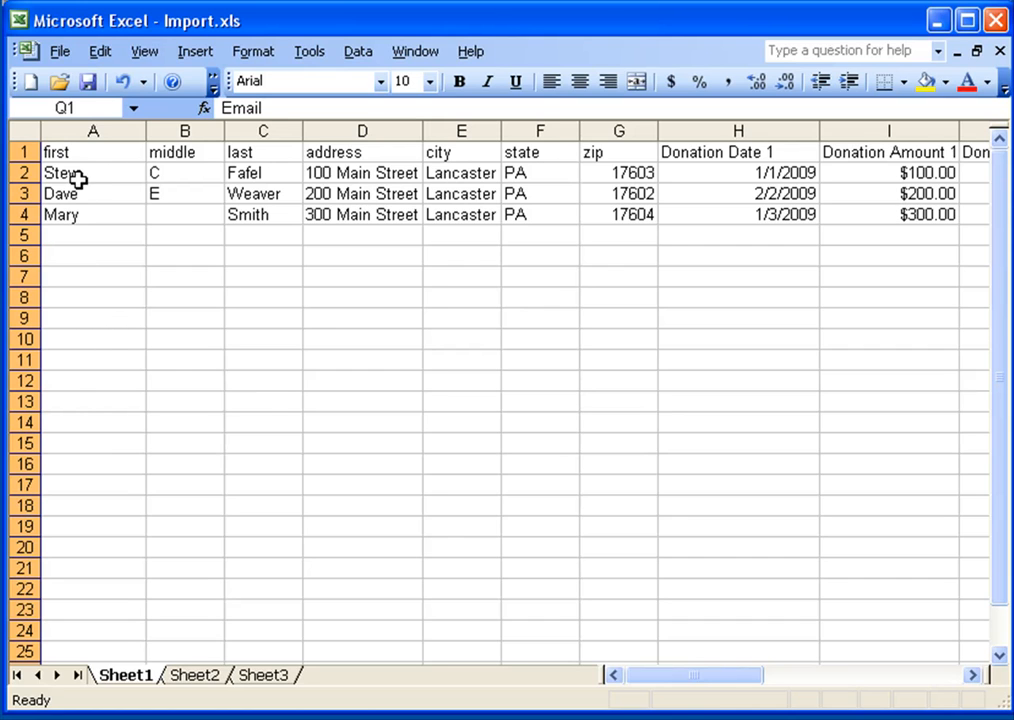
click(88, 83)
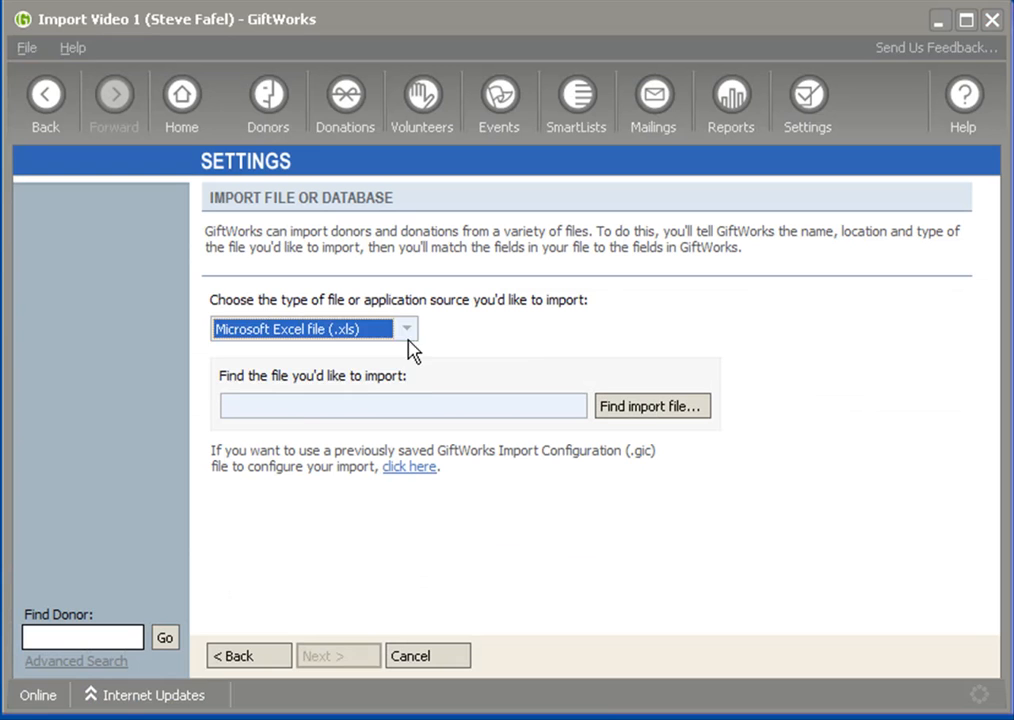
In the GiftWorks import wizard, choose Microsoft Excel file (.xls) as the file type, select Import.xls and continue.
click(406, 333)
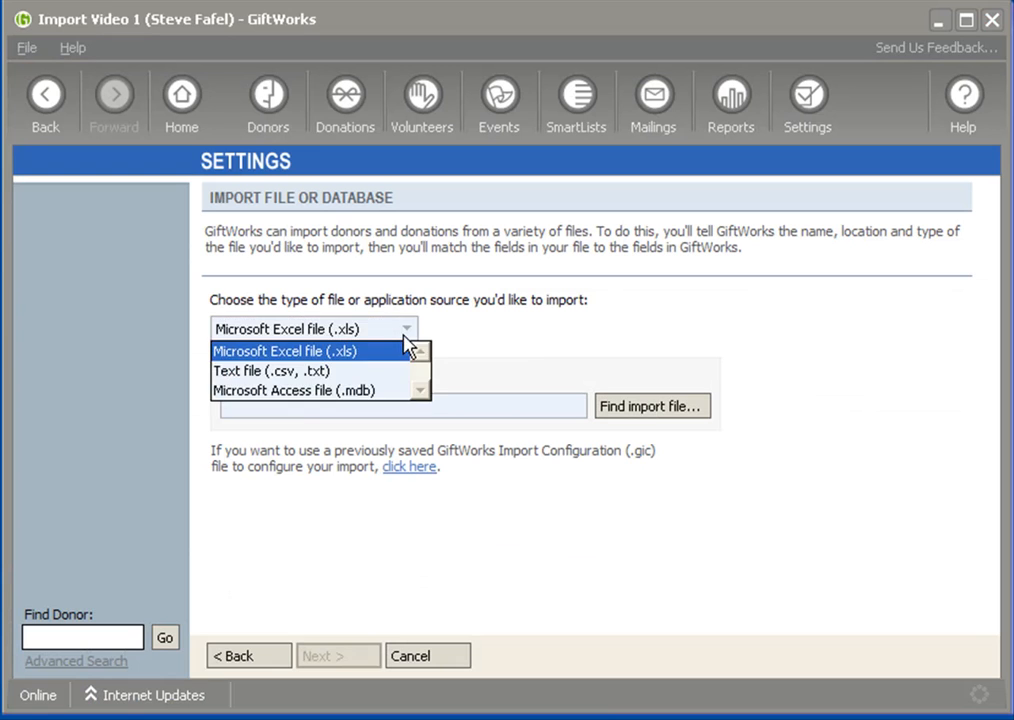
click(326, 356)
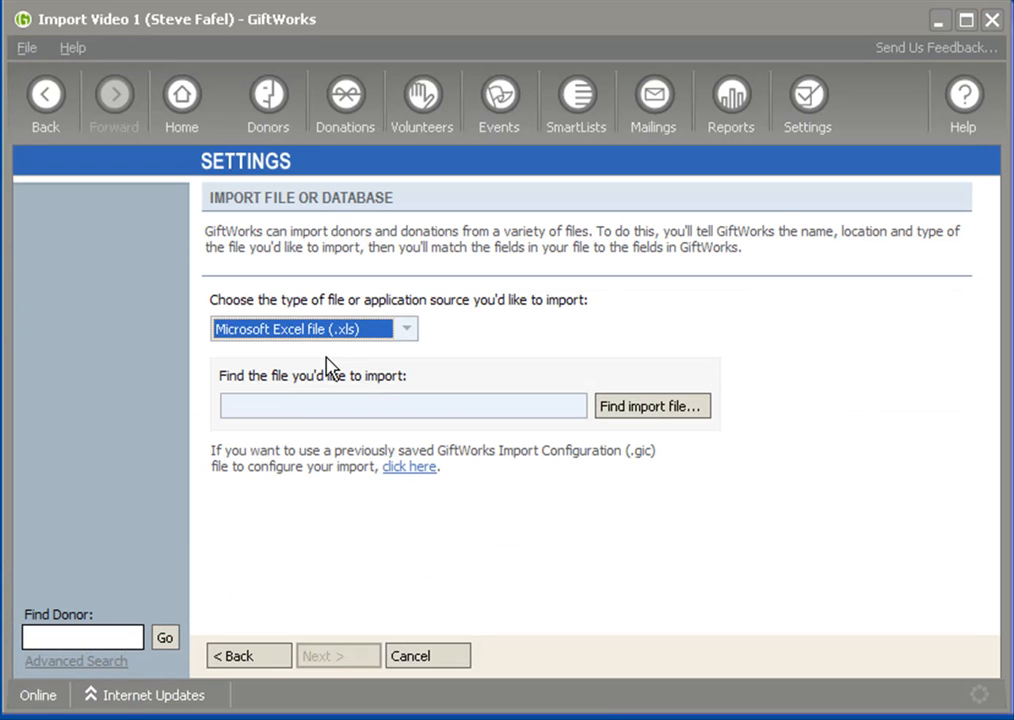
click(657, 412)
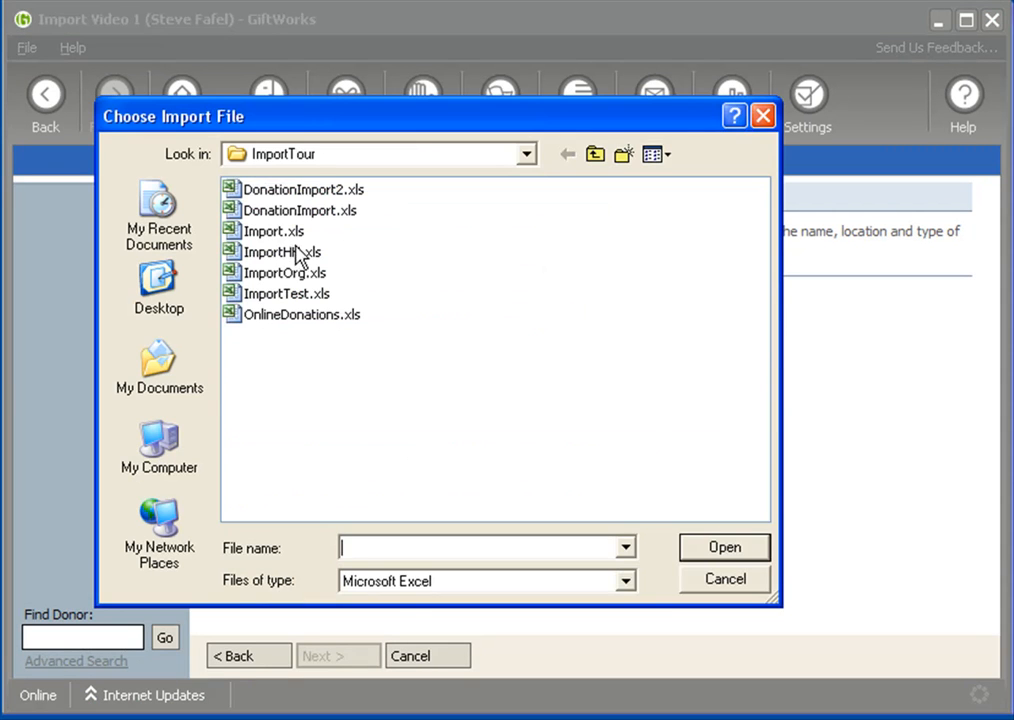
click(257, 236)
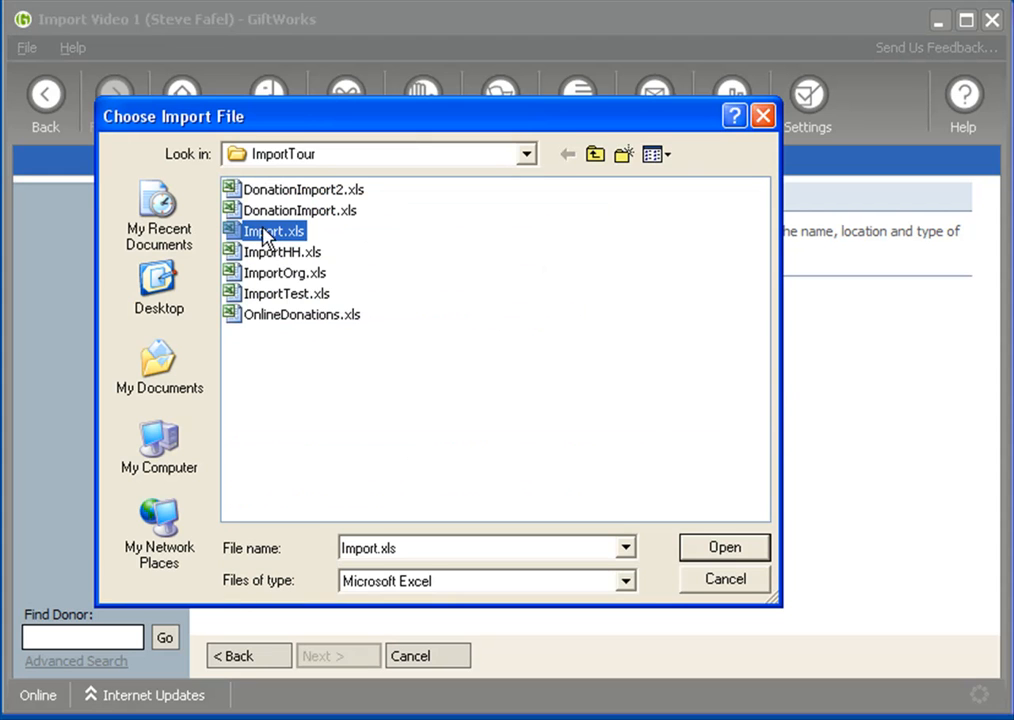
click(726, 549)
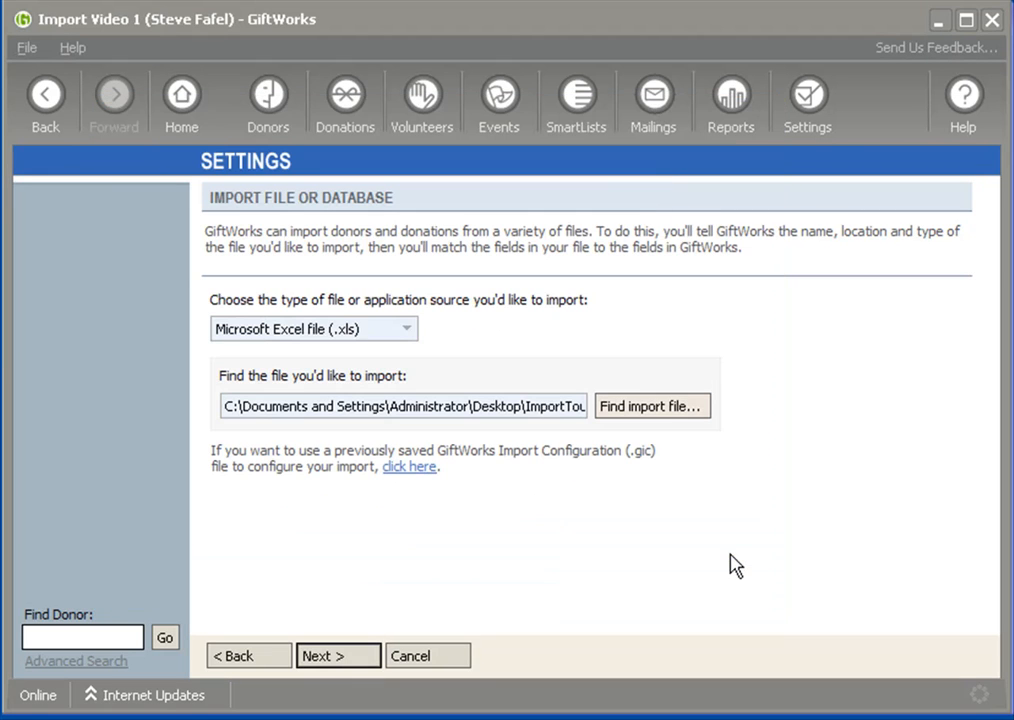
click(362, 660)
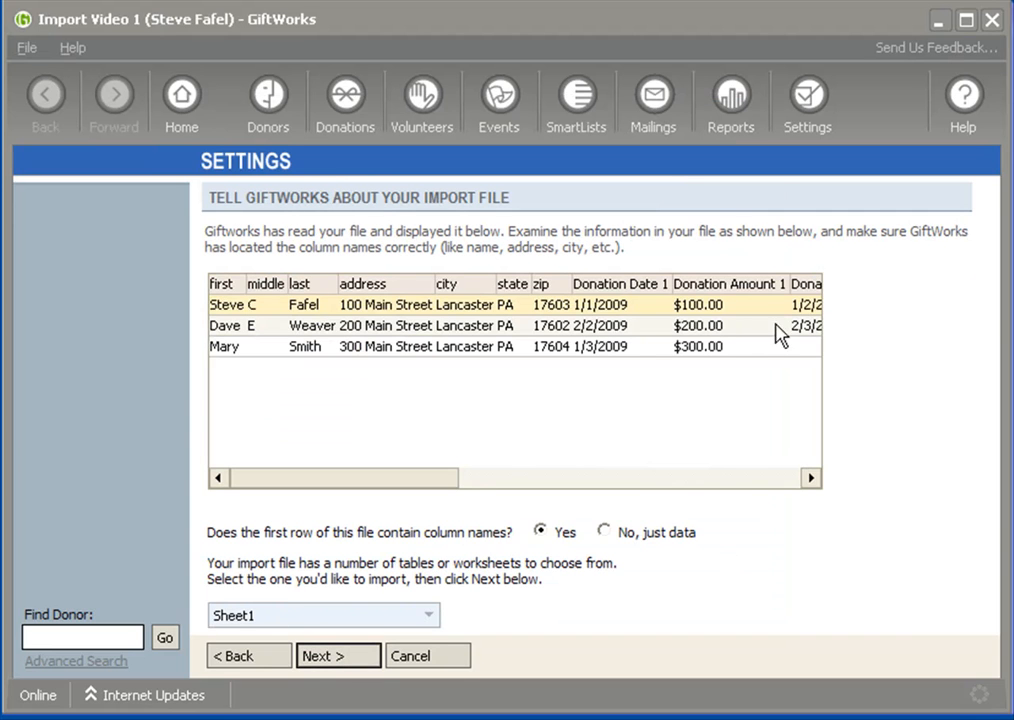
Toggle the first-row column names option to No, just data and back to Yes.
mouse_move(358, 481)
mouse_down()
mouse_move(645, 487)
mouse_move(362, 493)
mouse_up()
click(604, 532)
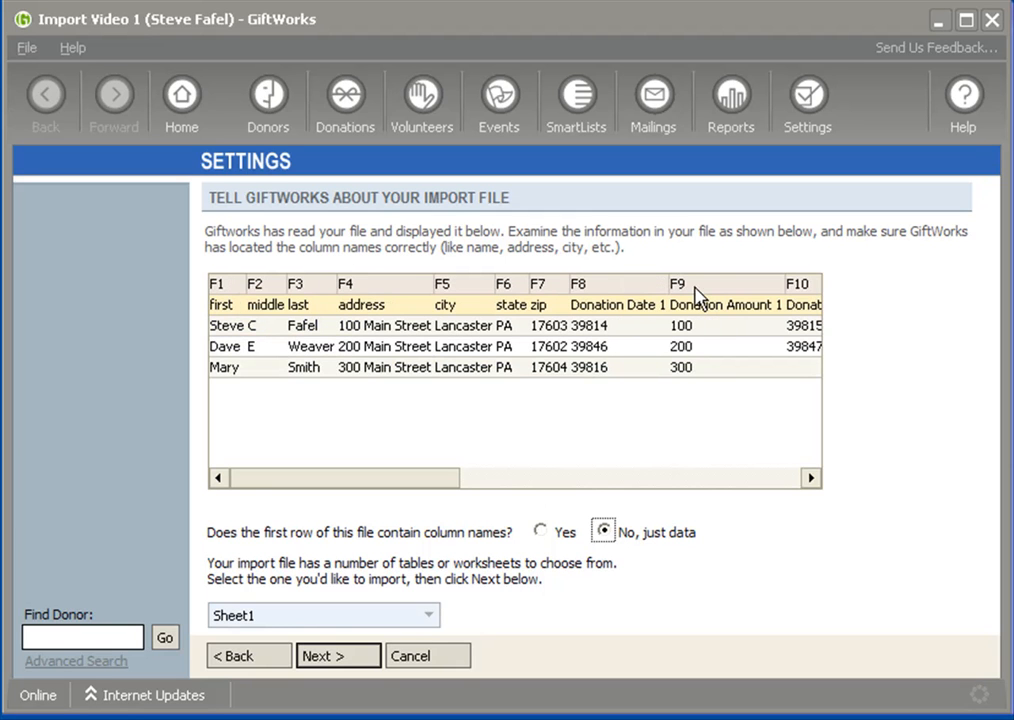
click(541, 531)
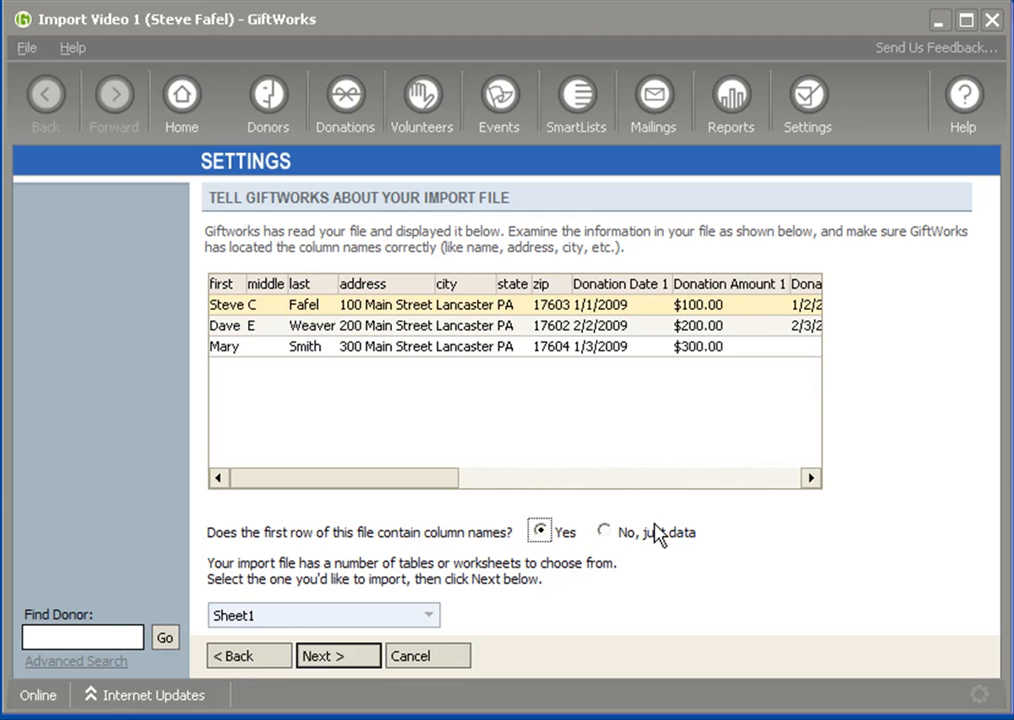
Switch the worksheet to import to Sheet2 and Sheet3, then back to Sheet1.
click(431, 620)
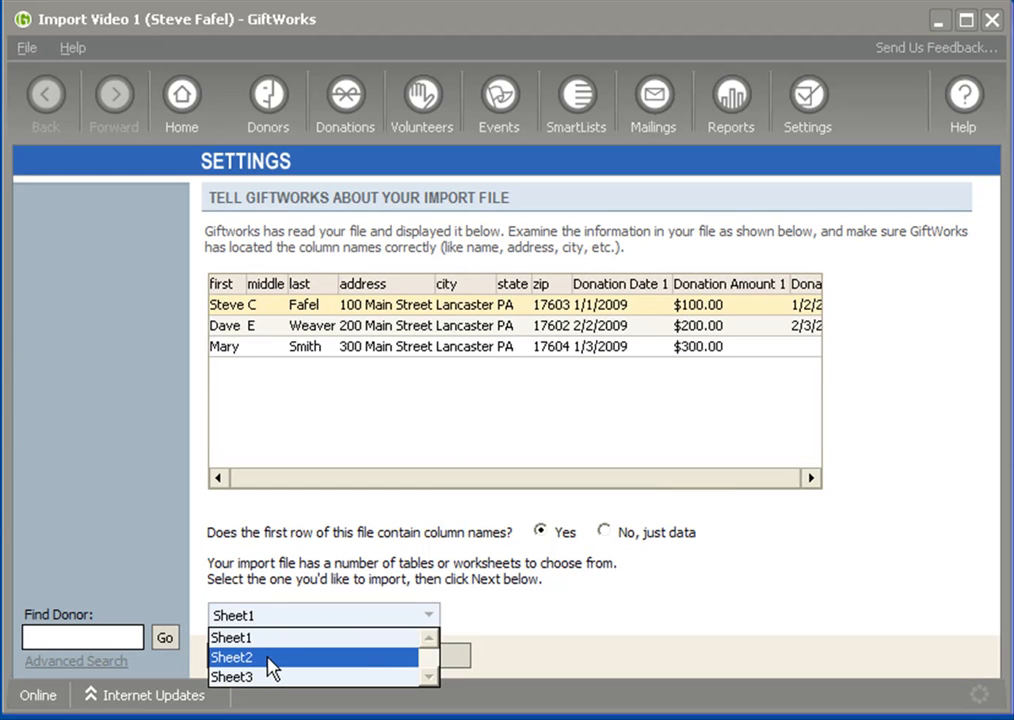
click(268, 658)
click(282, 618)
click(267, 676)
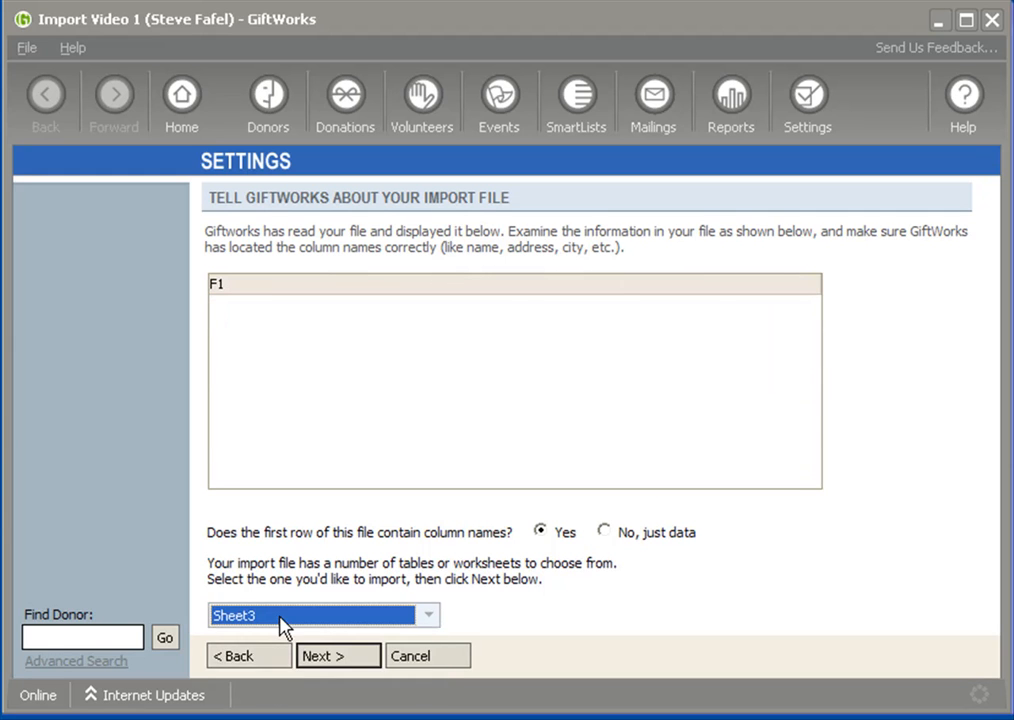
click(281, 618)
click(258, 640)
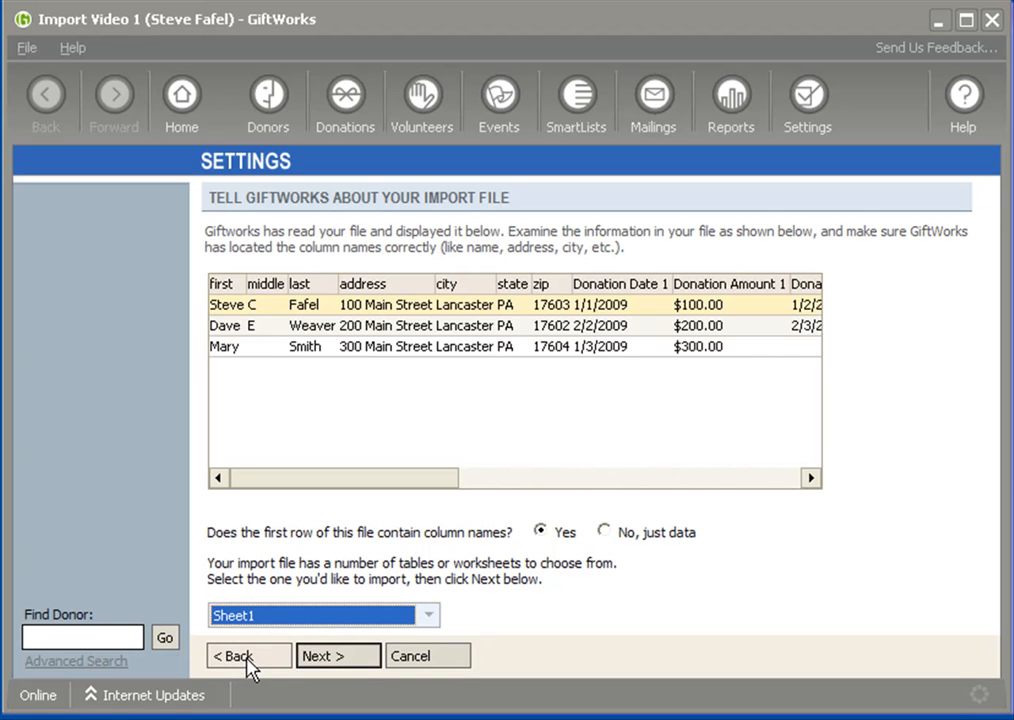
Go back to the import file selection page.
click(252, 660)
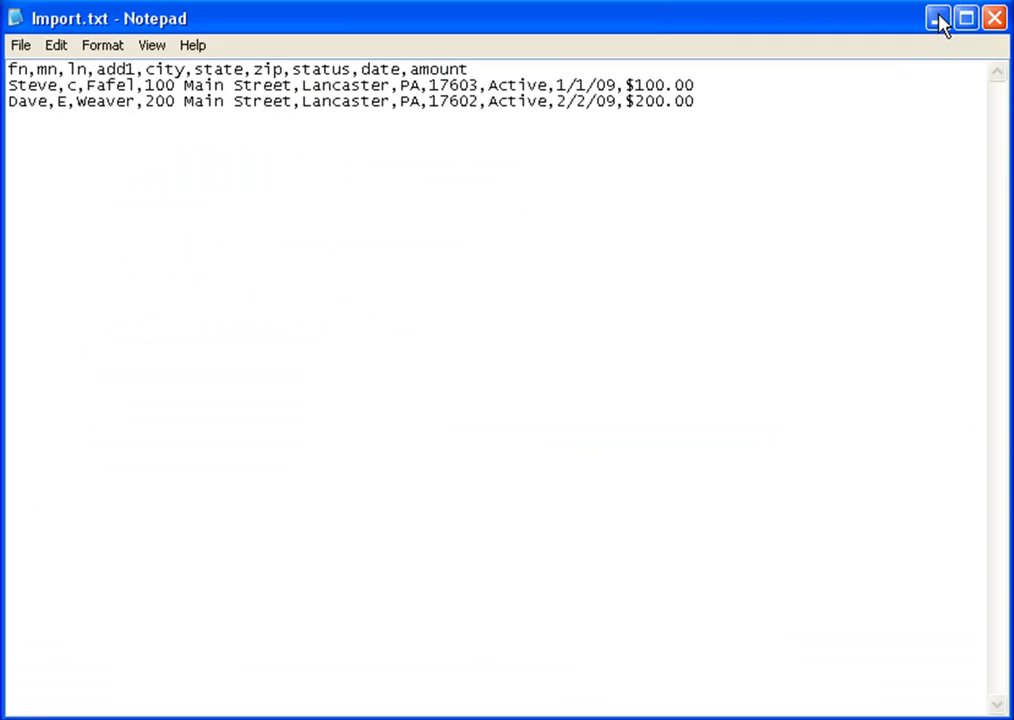
click(936, 18)
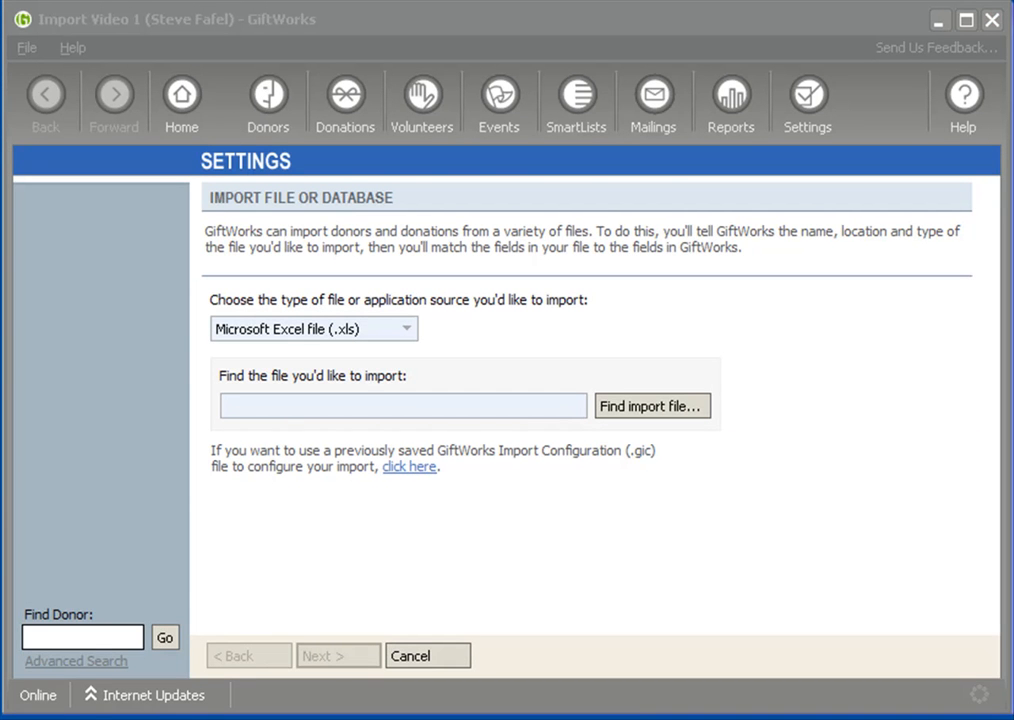
Examine the header row and data rows of Import.txt in Notepad.
key(alt+Tab)
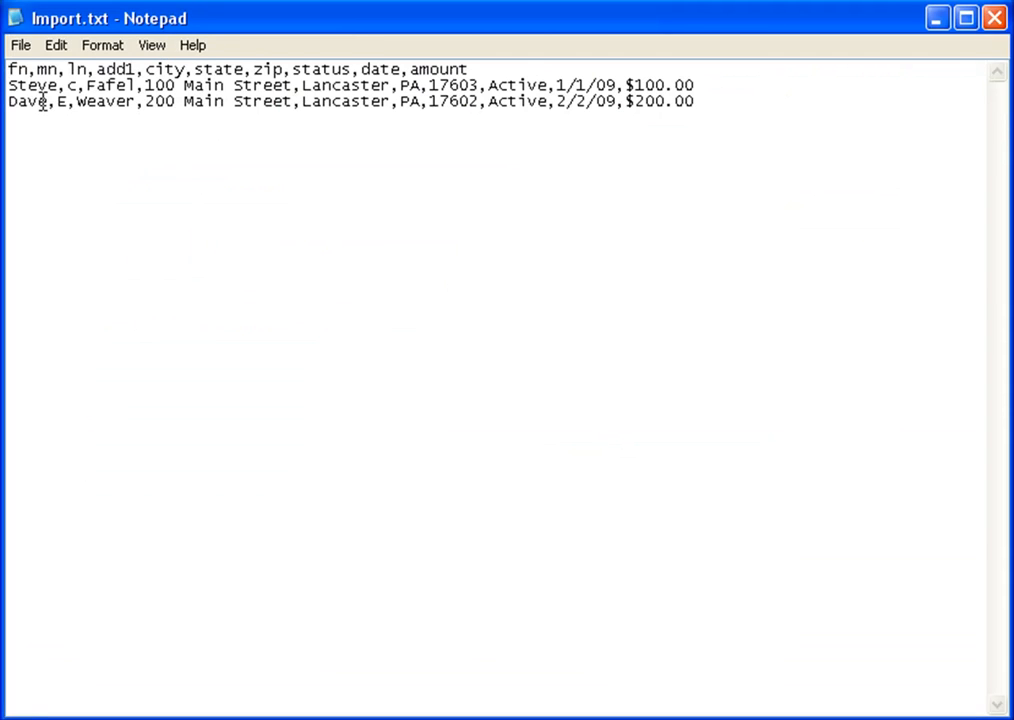
drag(9, 68, 542, 62)
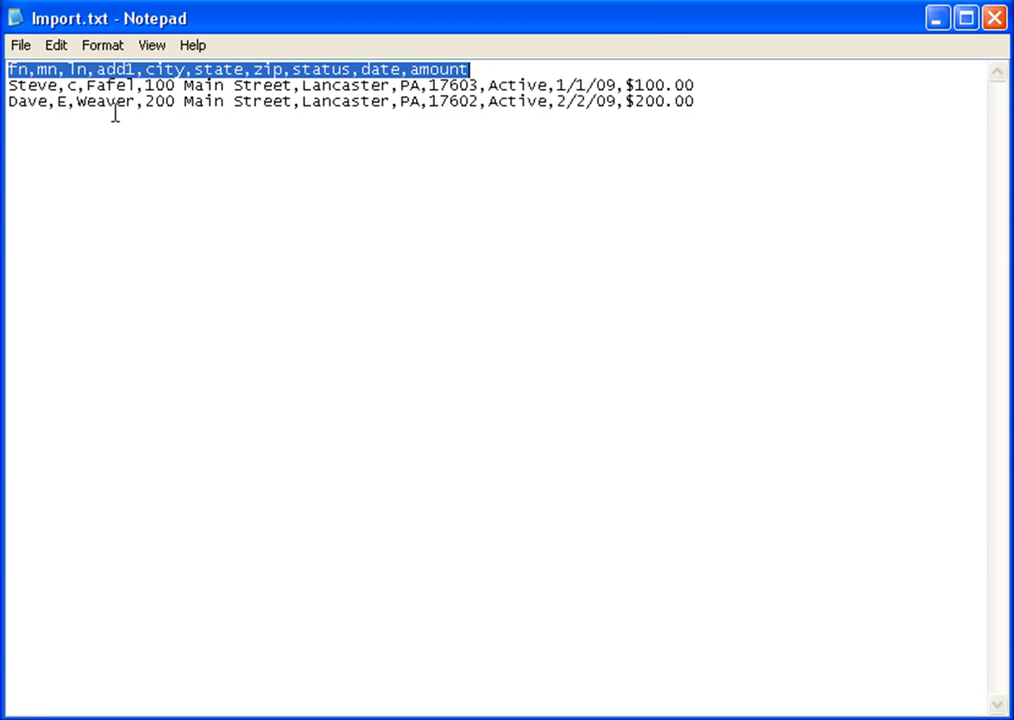
drag(8, 69, 509, 72)
drag(12, 86, 718, 101)
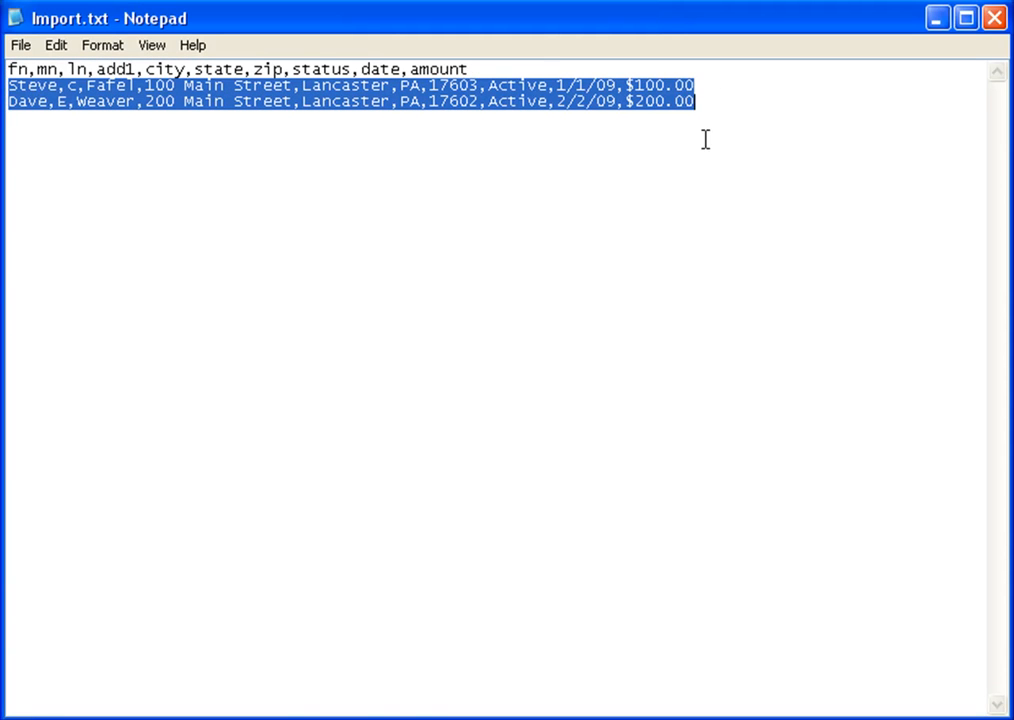
click(938, 22)
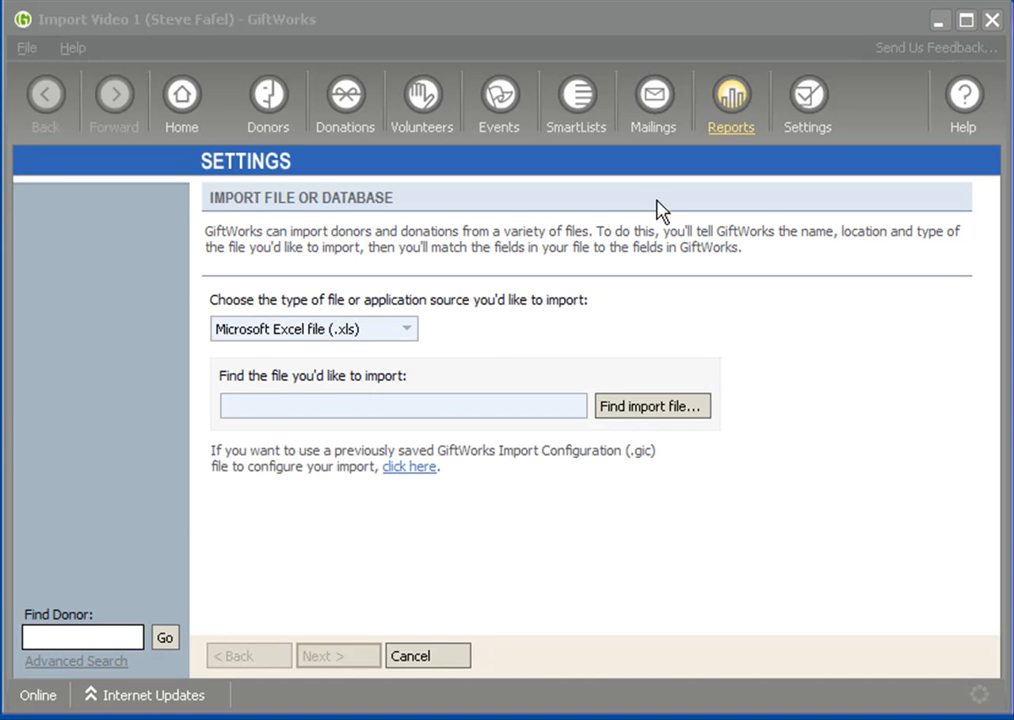
Choose Text file (.csv, .txt) as the import type and select Import.txt.
click(410, 331)
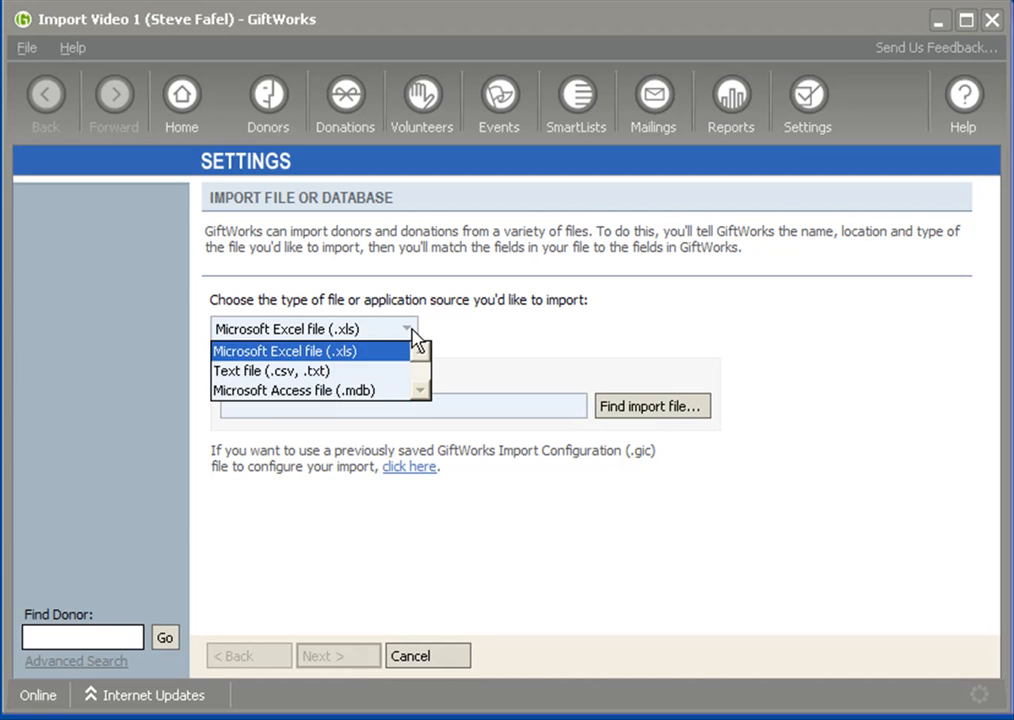
click(326, 378)
click(655, 410)
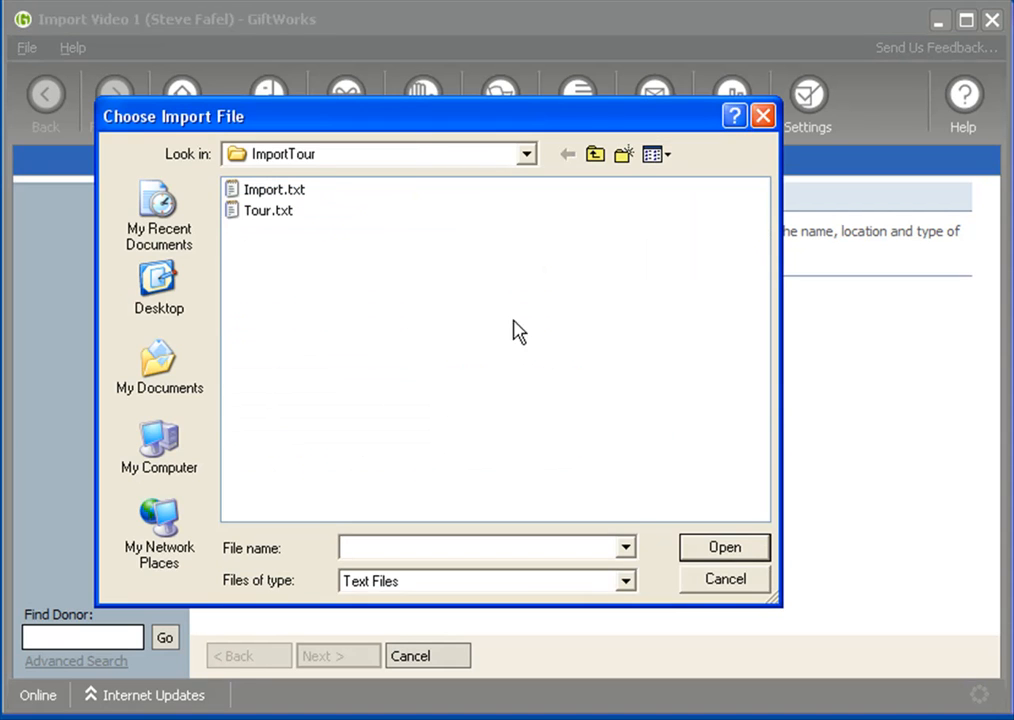
click(243, 192)
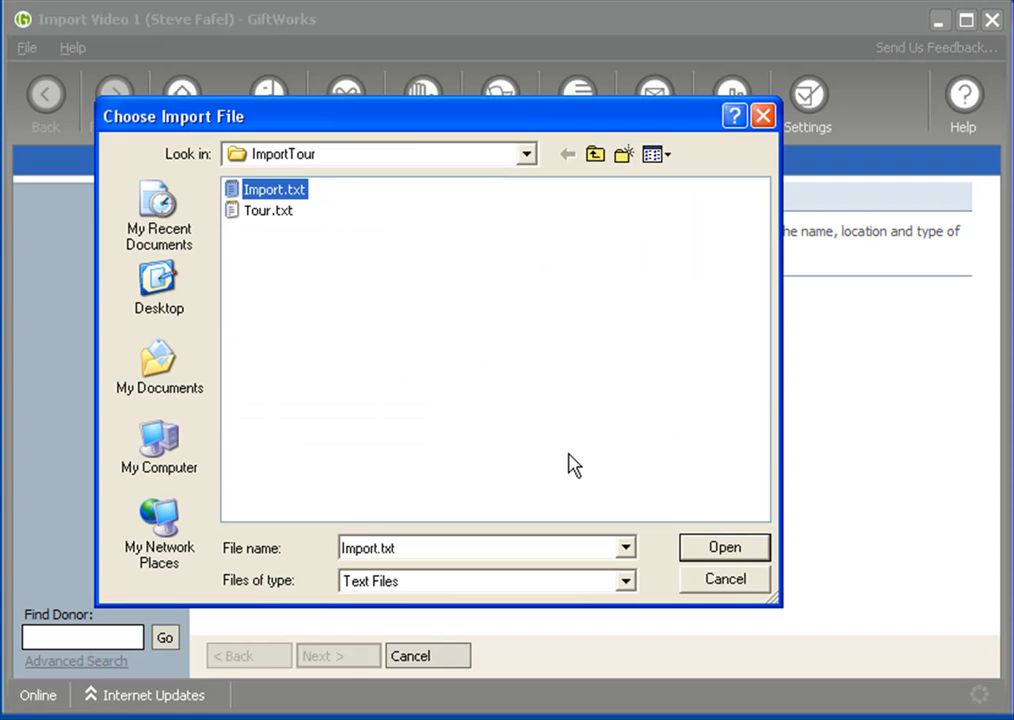
click(742, 546)
Continue to the file preview and set the field separator to Comma.
click(353, 660)
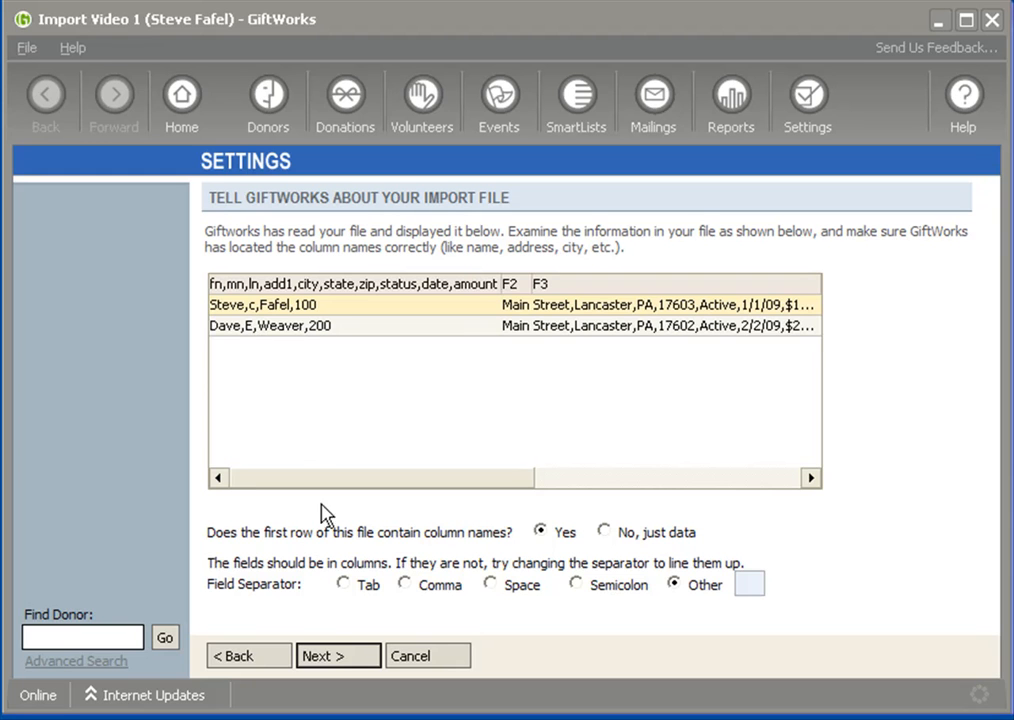
click(407, 587)
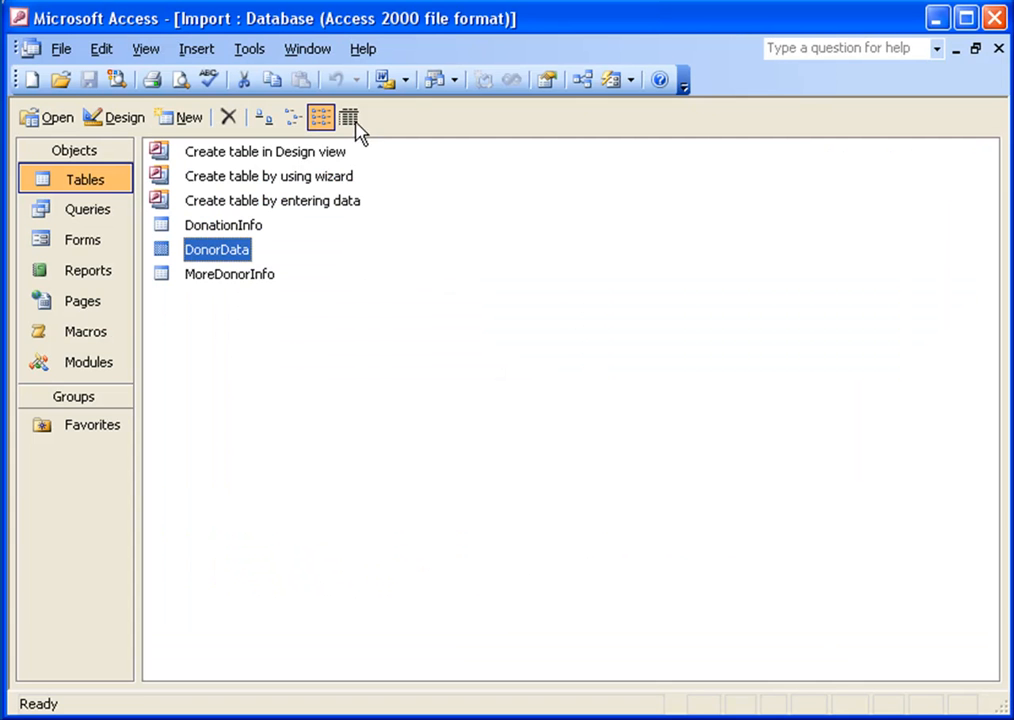
Open the About Microsoft Office Access dialog and close it.
click(362, 52)
click(405, 224)
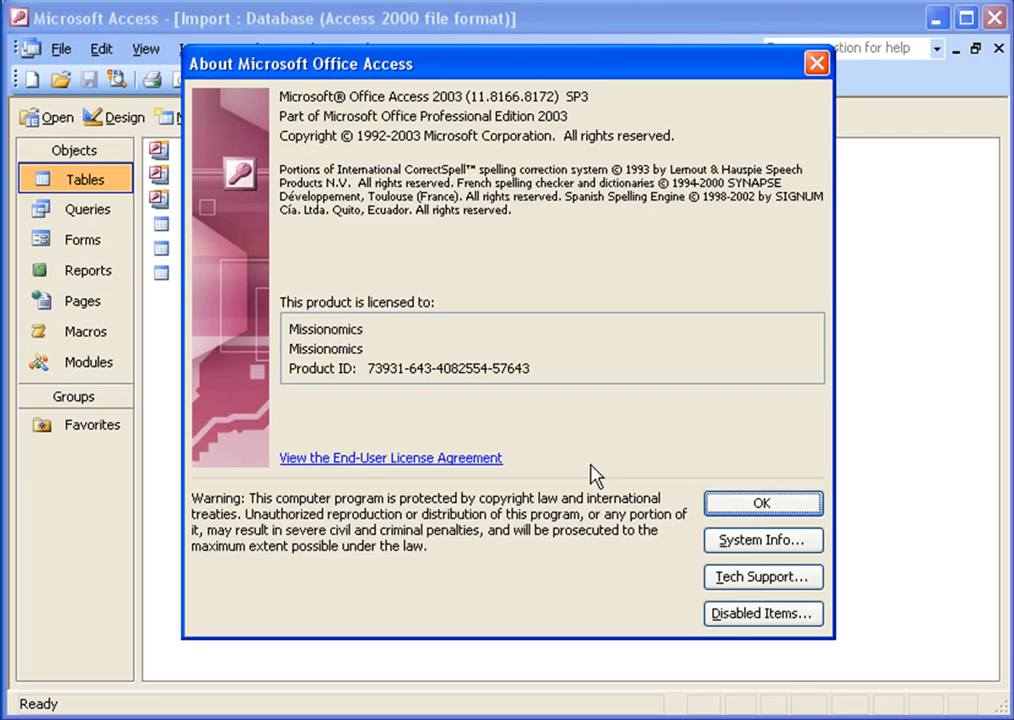
click(760, 502)
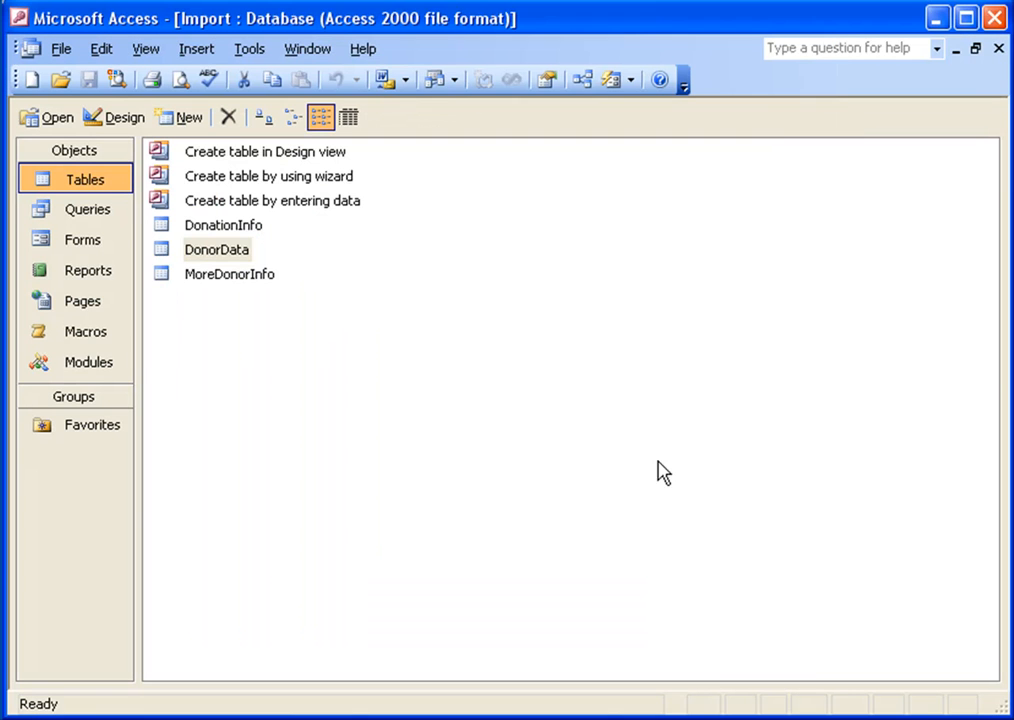
Open the DonorData table in Access and move through its records.
click(161, 257)
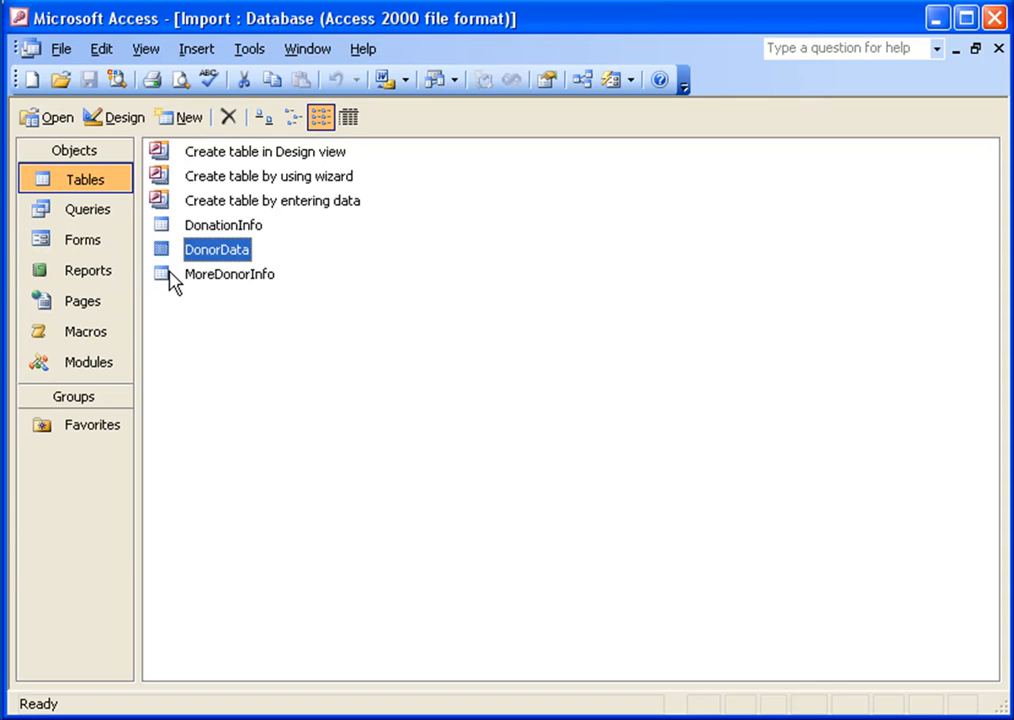
double_click(163, 255)
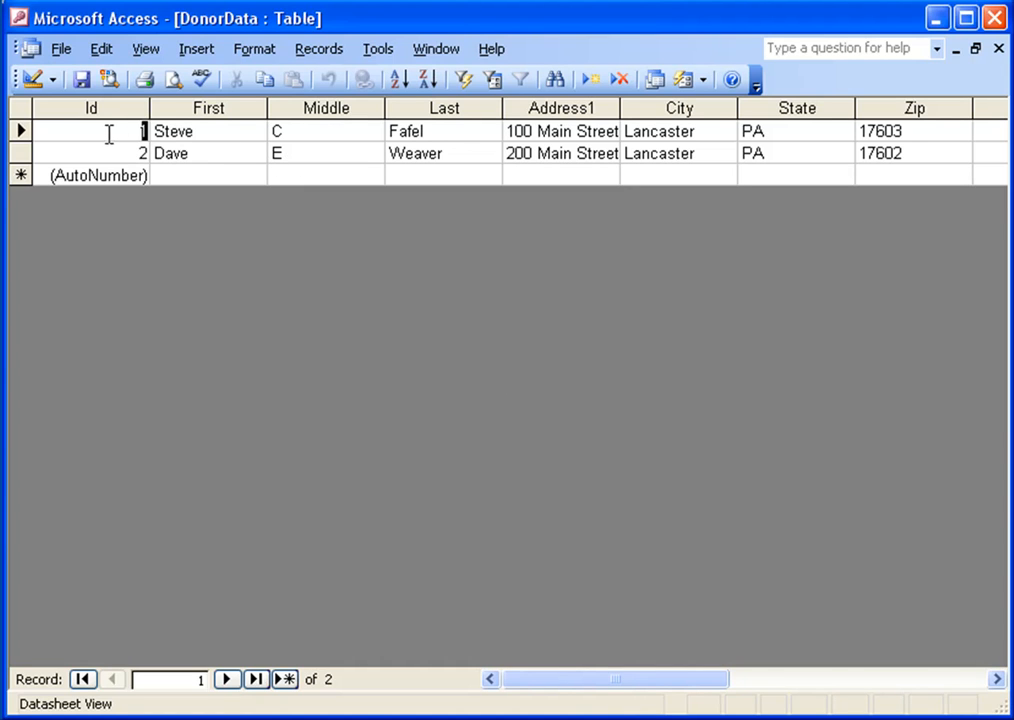
click(201, 131)
key(shift+Tab)
key(Down)
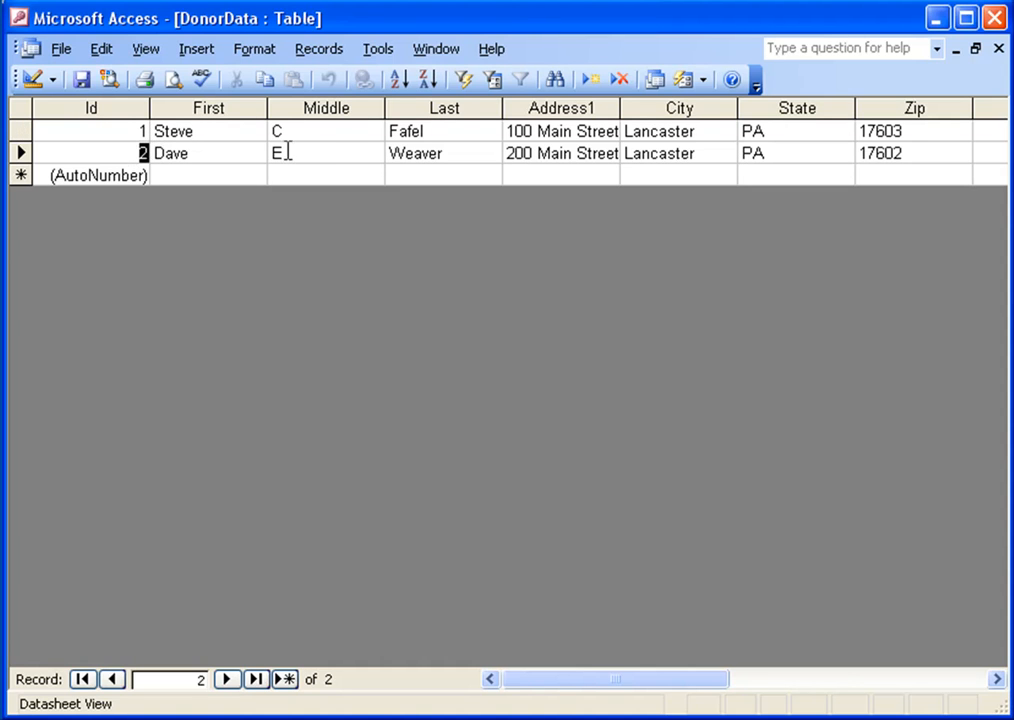
Close the DonorData table, then open the DonationInfo table and look through its donation records before closing it.
click(998, 48)
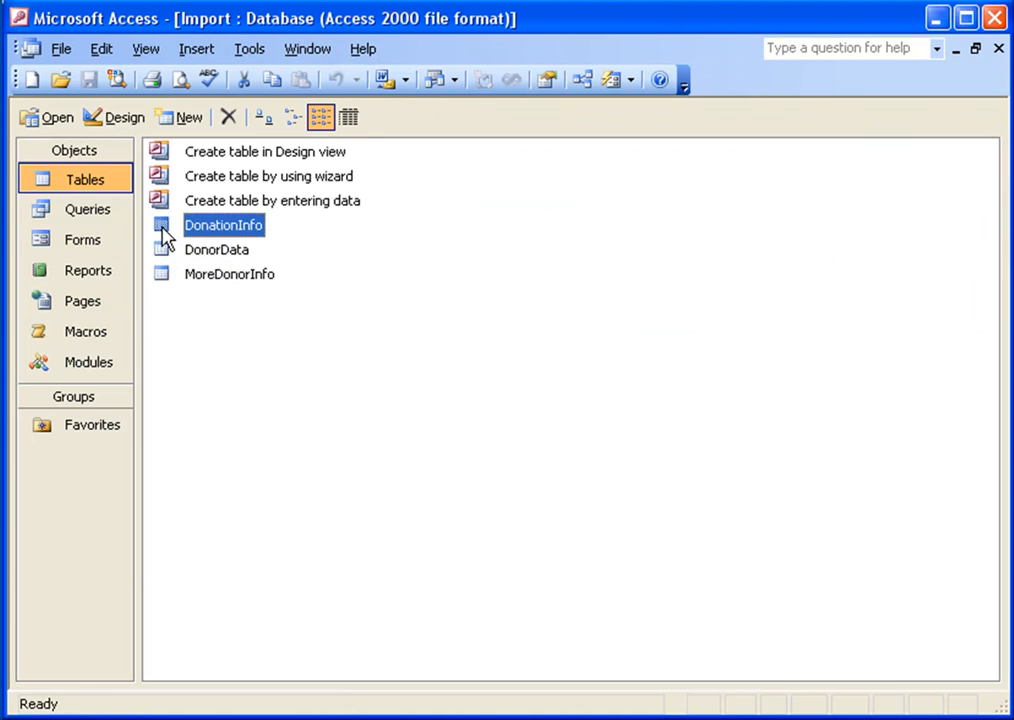
double_click(165, 230)
click(146, 131)
click(127, 153)
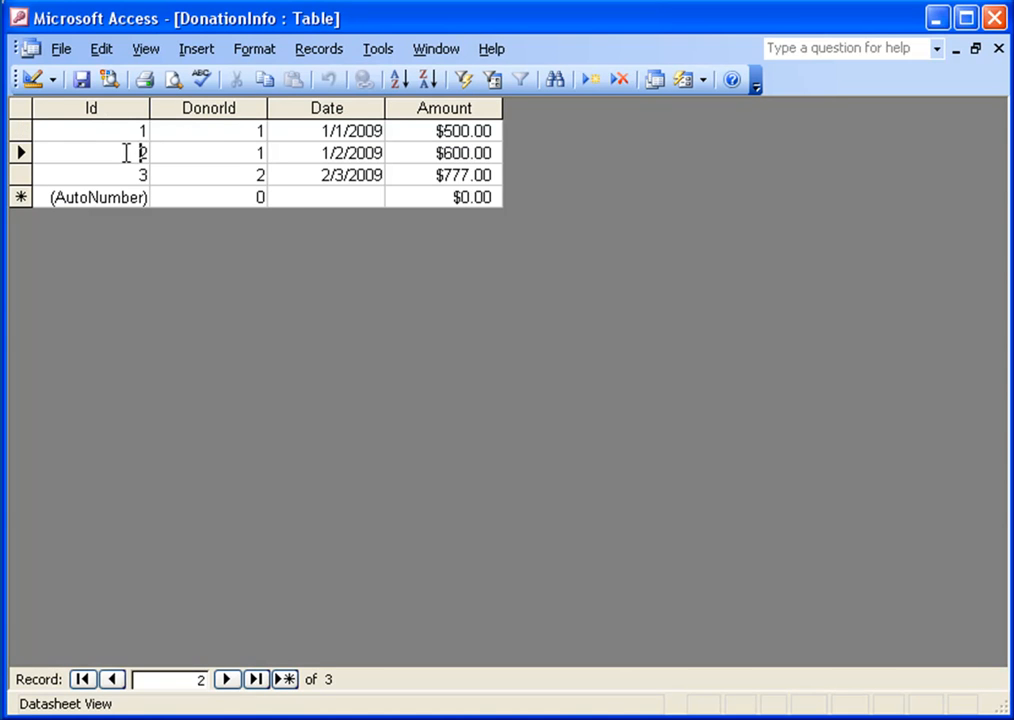
click(252, 131)
click(253, 153)
drag(322, 131, 366, 131)
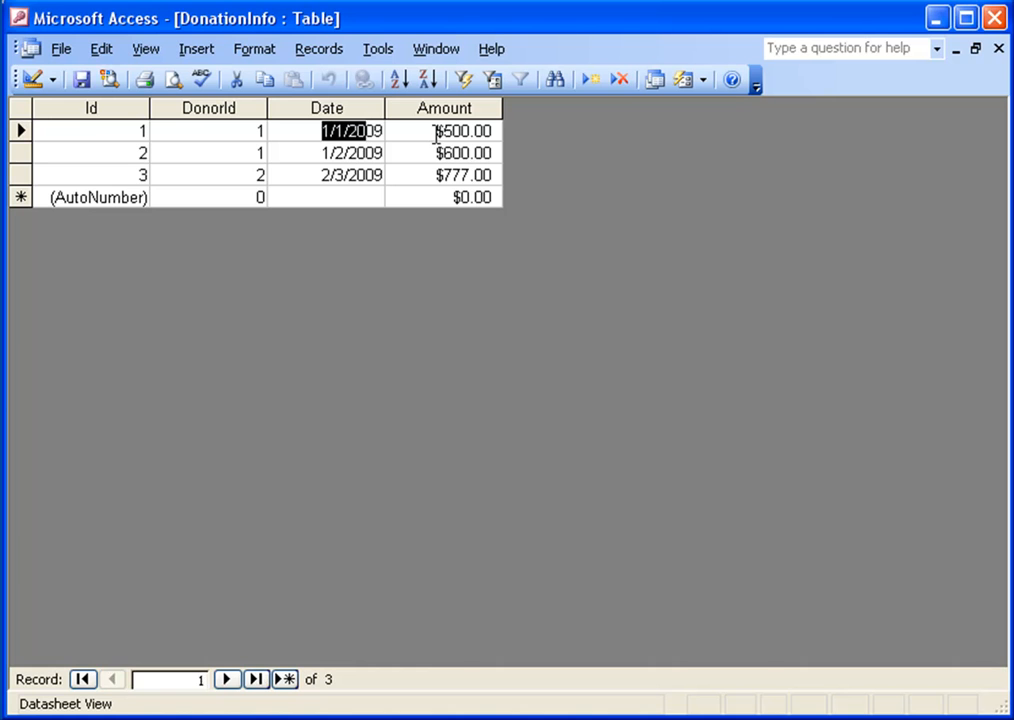
double_click(30, 50)
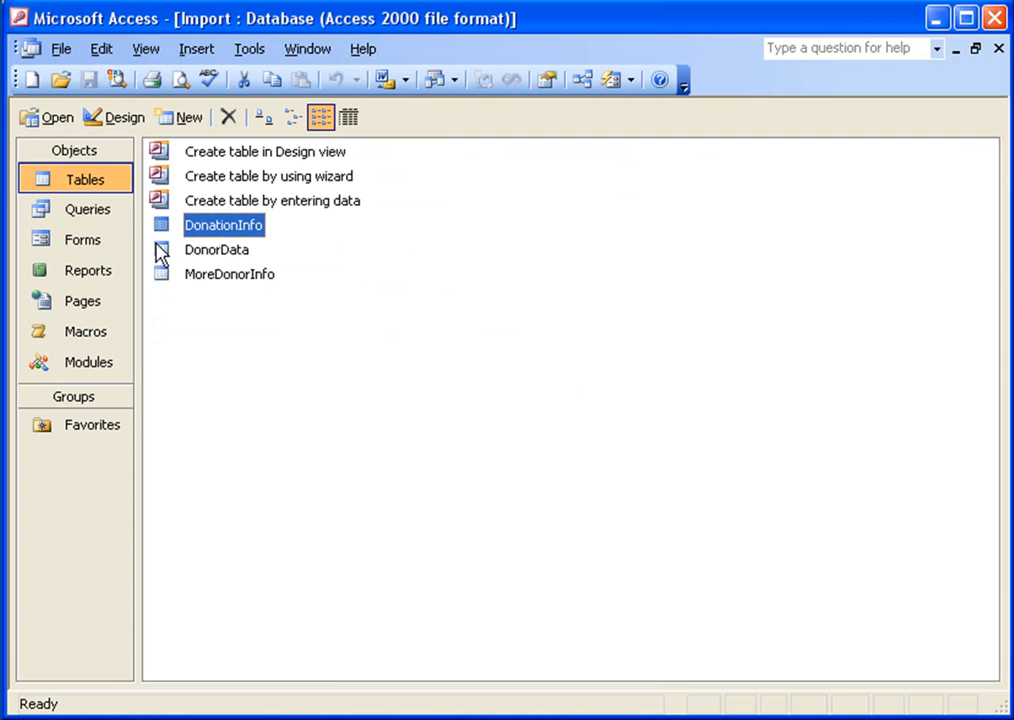
Open the MyDonationData query and review its combined donor and donation rows, then close it.
click(84, 212)
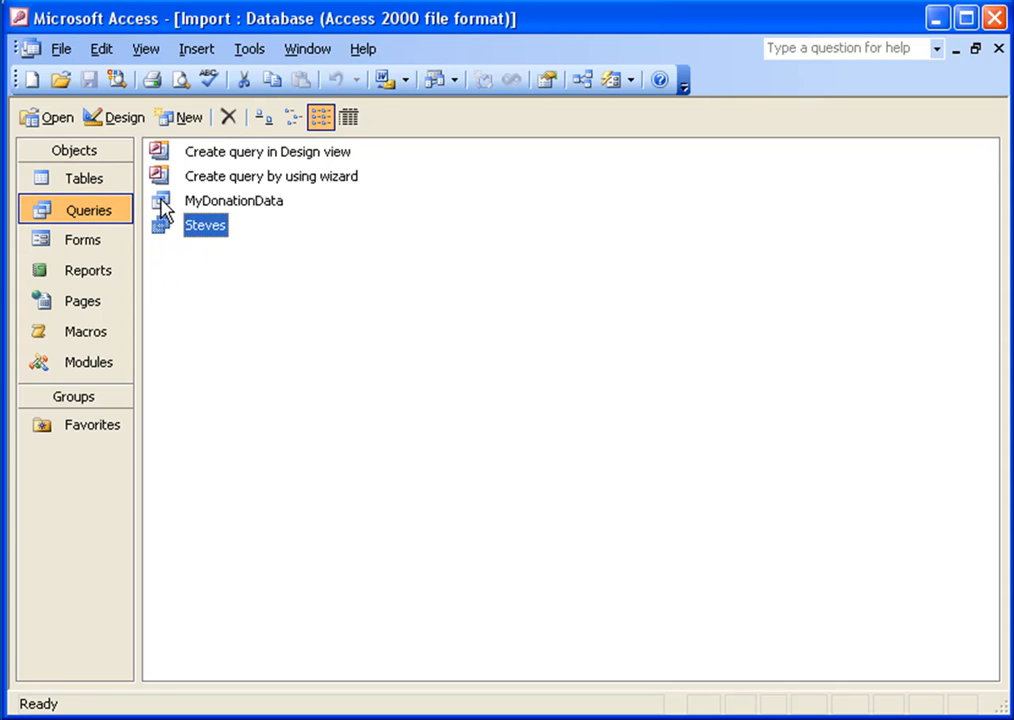
click(84, 181)
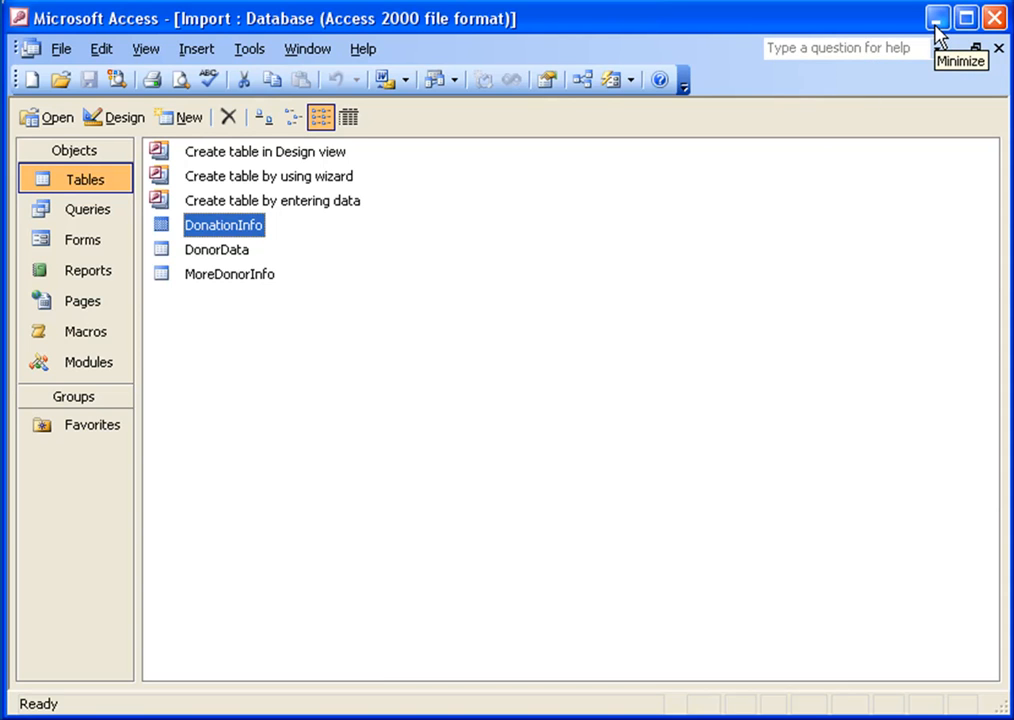
click(165, 262)
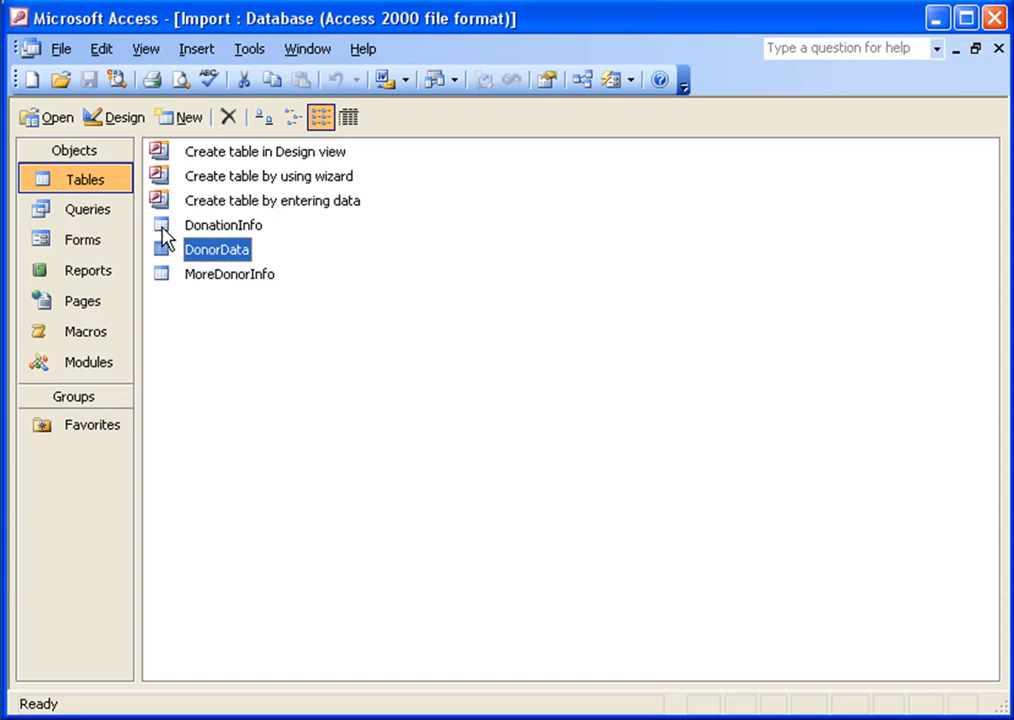
click(86, 214)
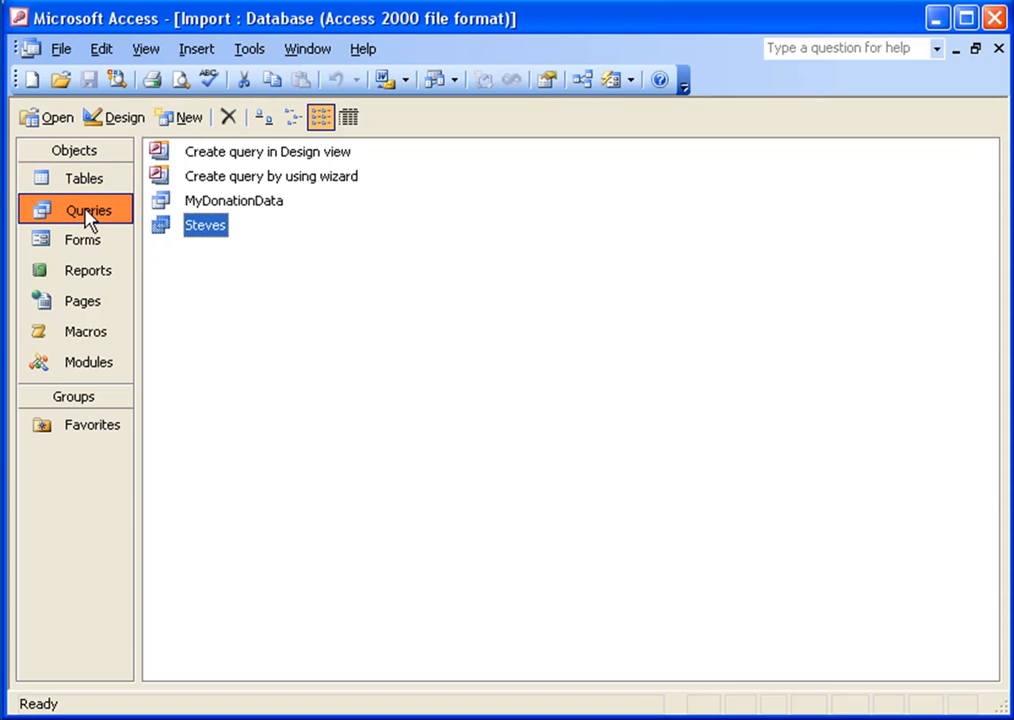
double_click(162, 204)
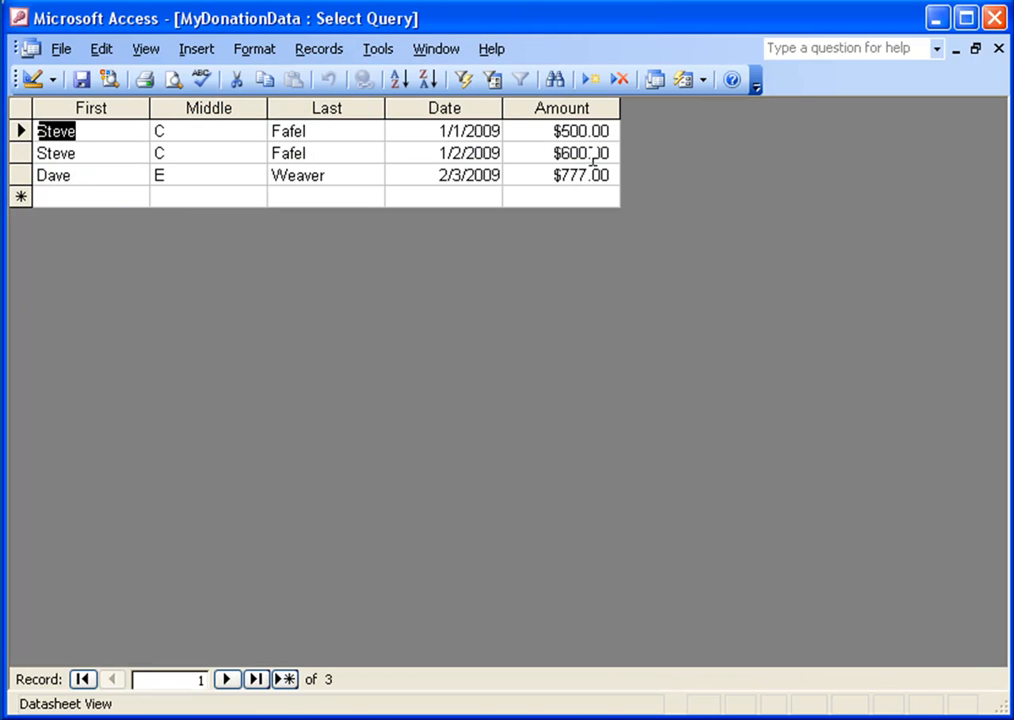
drag(20, 130, 20, 166)
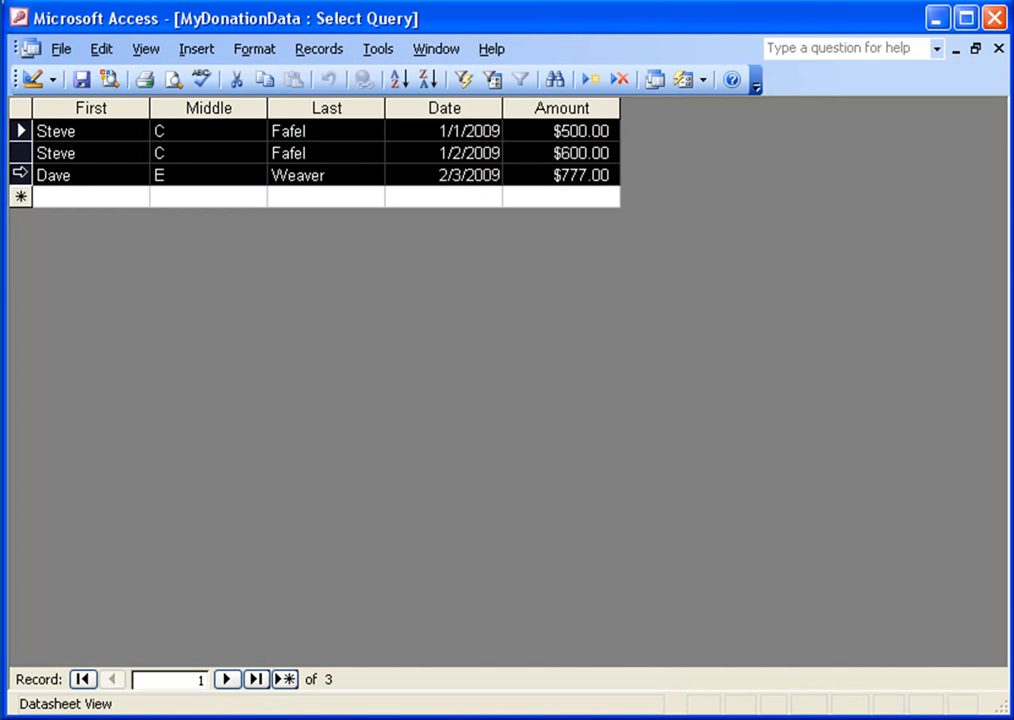
click(20, 130)
click(62, 130)
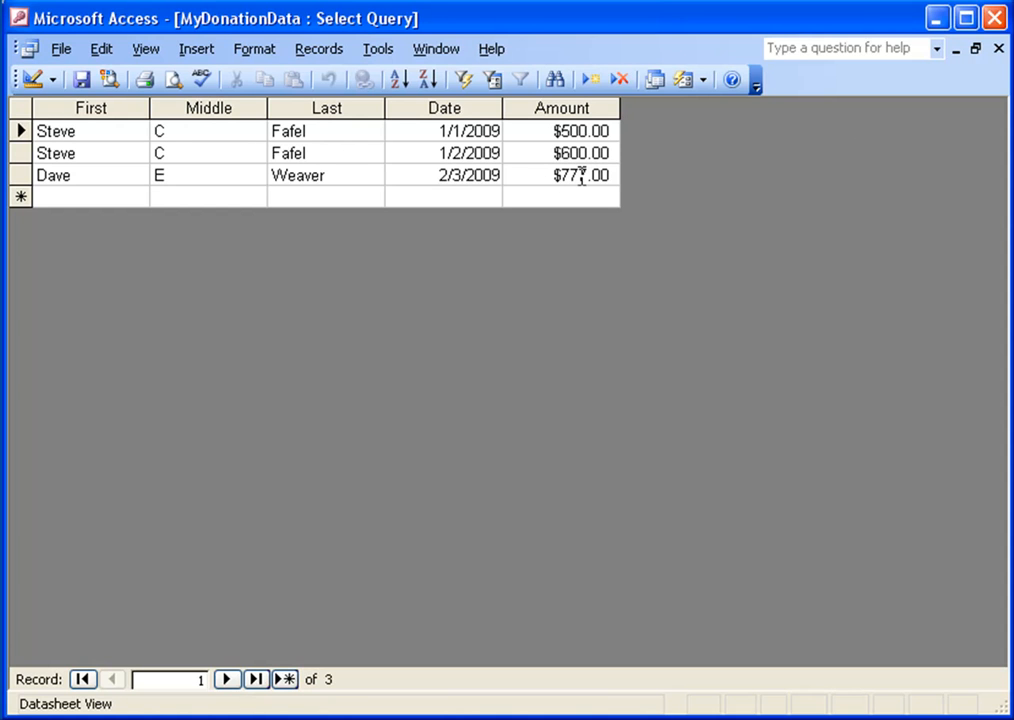
double_click(26, 49)
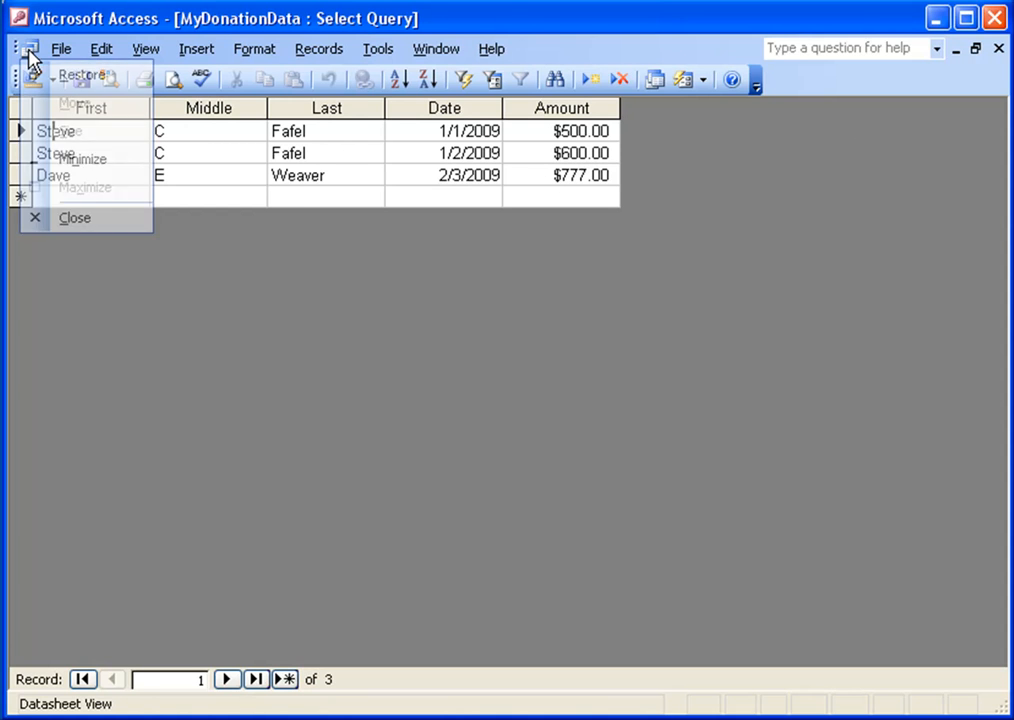
click(66, 182)
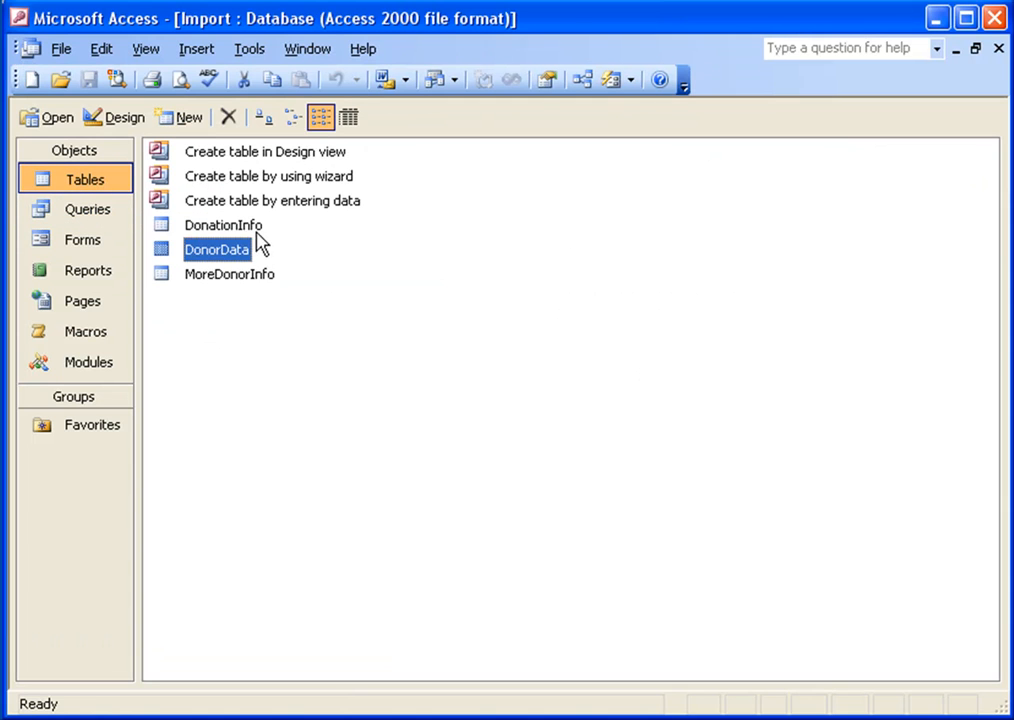
Return to the GiftWorks import, step back and change the import type to Microsoft Access file (.mdb).
click(936, 20)
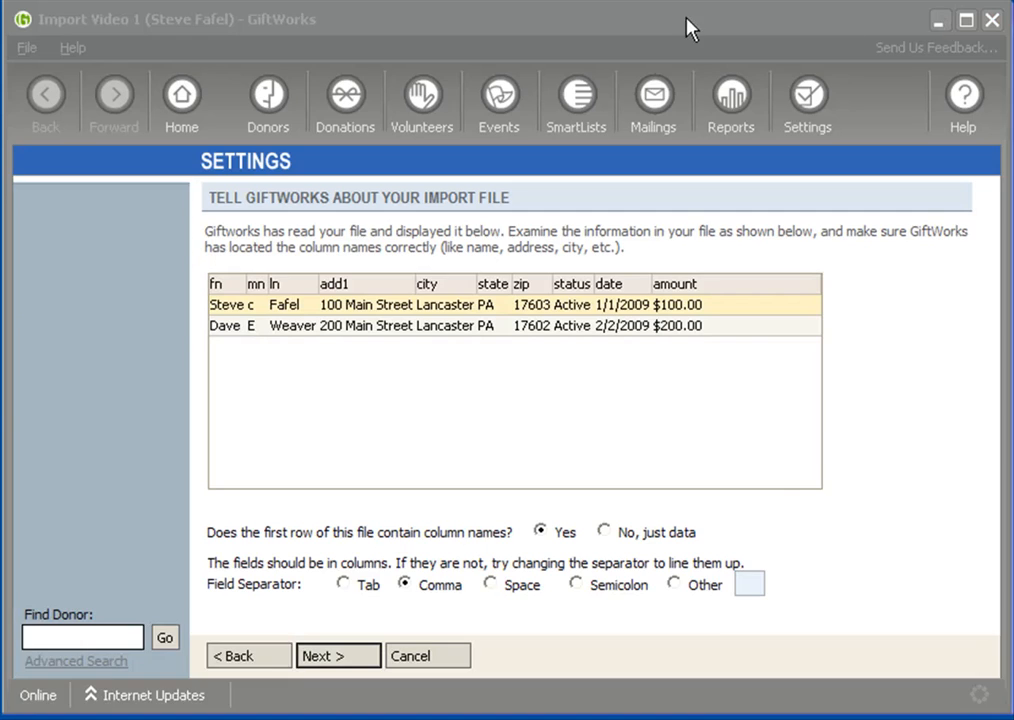
click(252, 658)
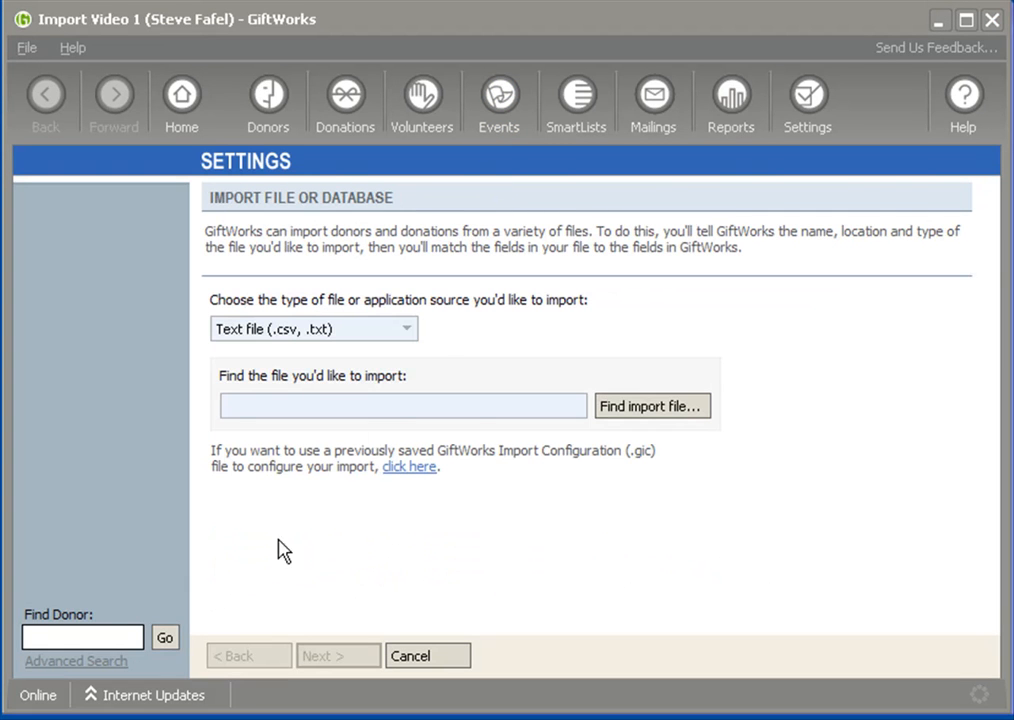
click(410, 330)
click(323, 391)
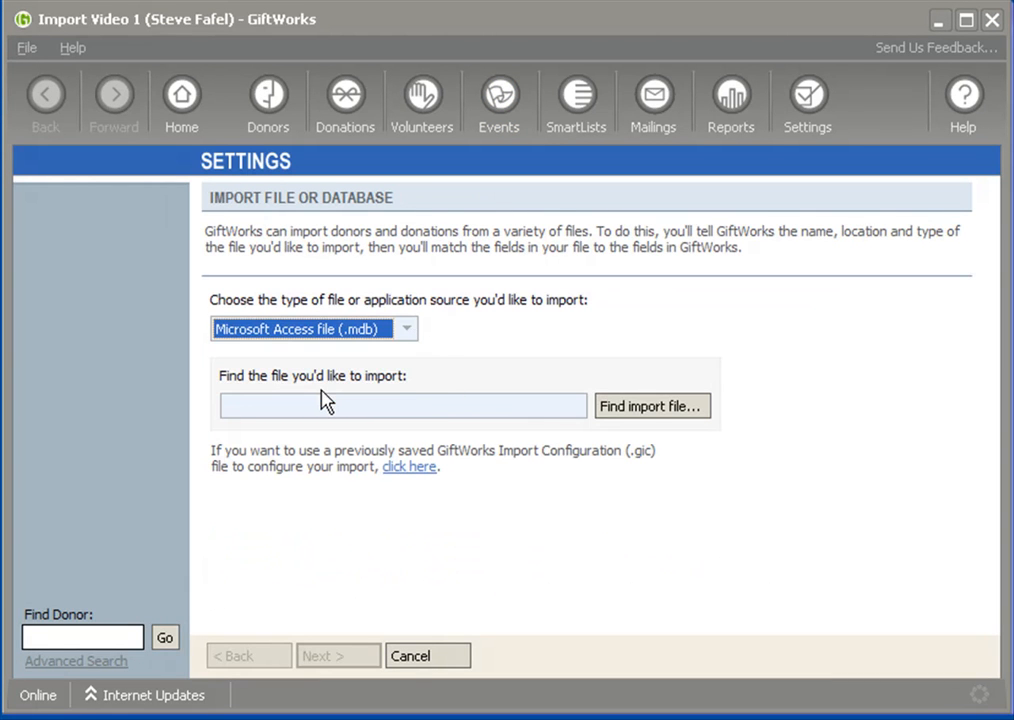
Browse to the ImportTour folder and choose Import.mdb as the file to import.
click(654, 412)
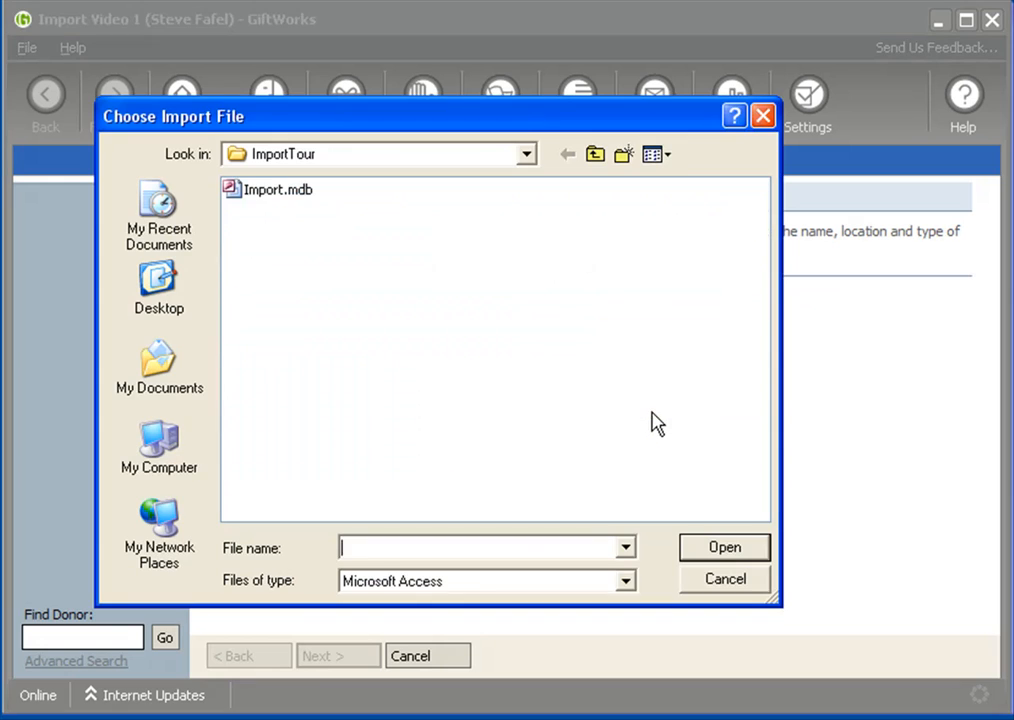
double_click(240, 193)
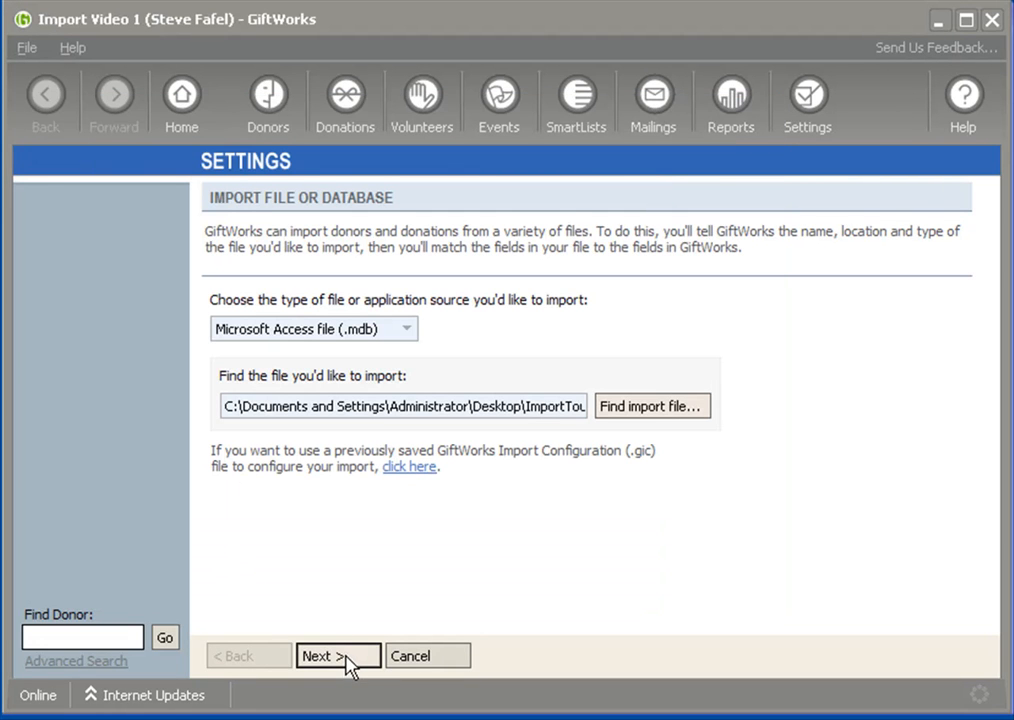
click(521, 407)
key(End)
drag(515, 407, 615, 408)
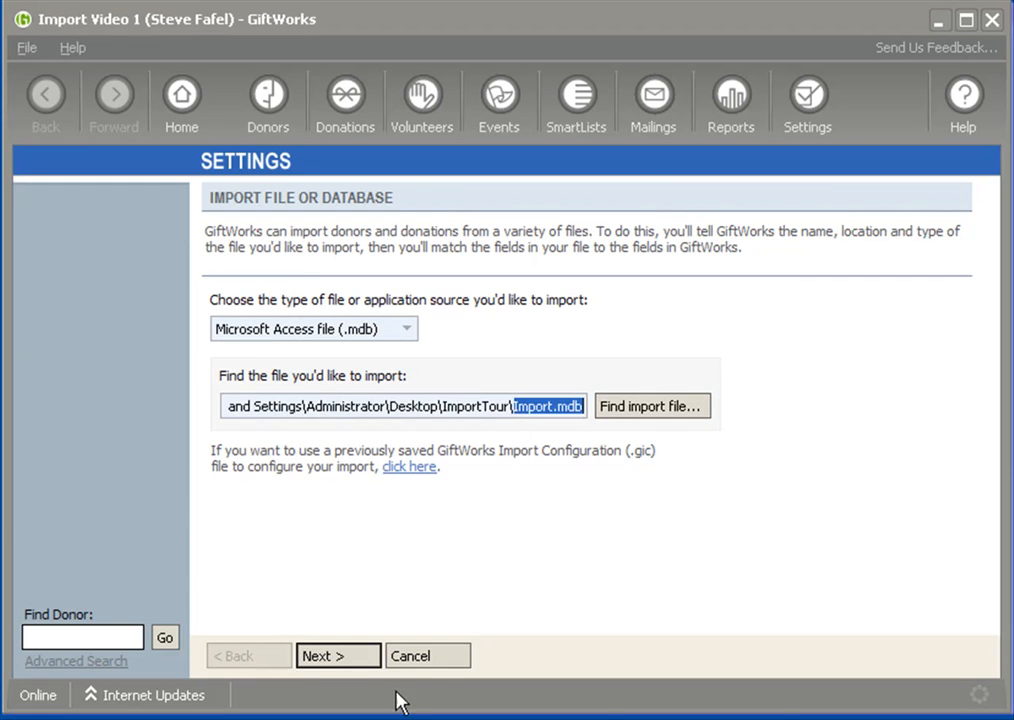
Continue to the table preview and pick MyDonationData as the table to import.
click(326, 658)
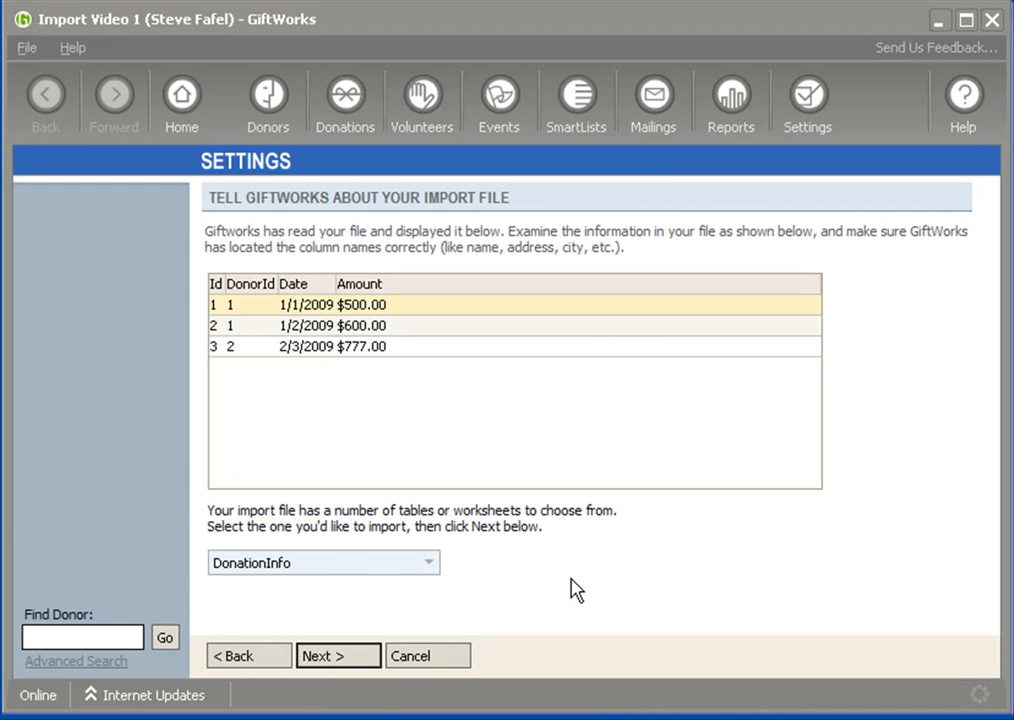
click(430, 566)
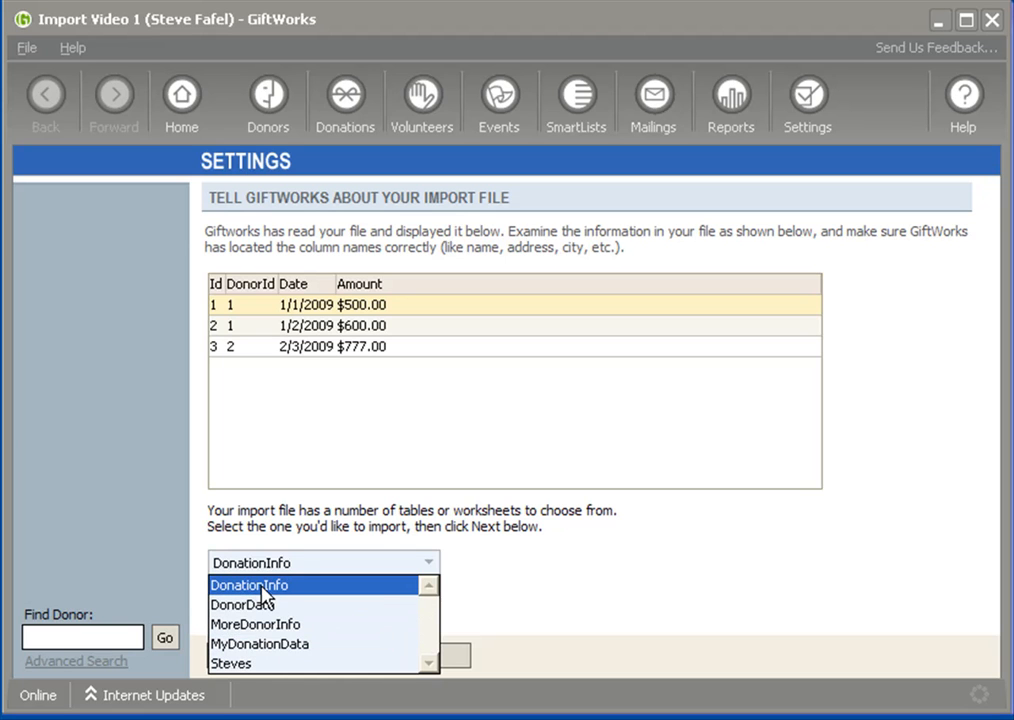
click(268, 652)
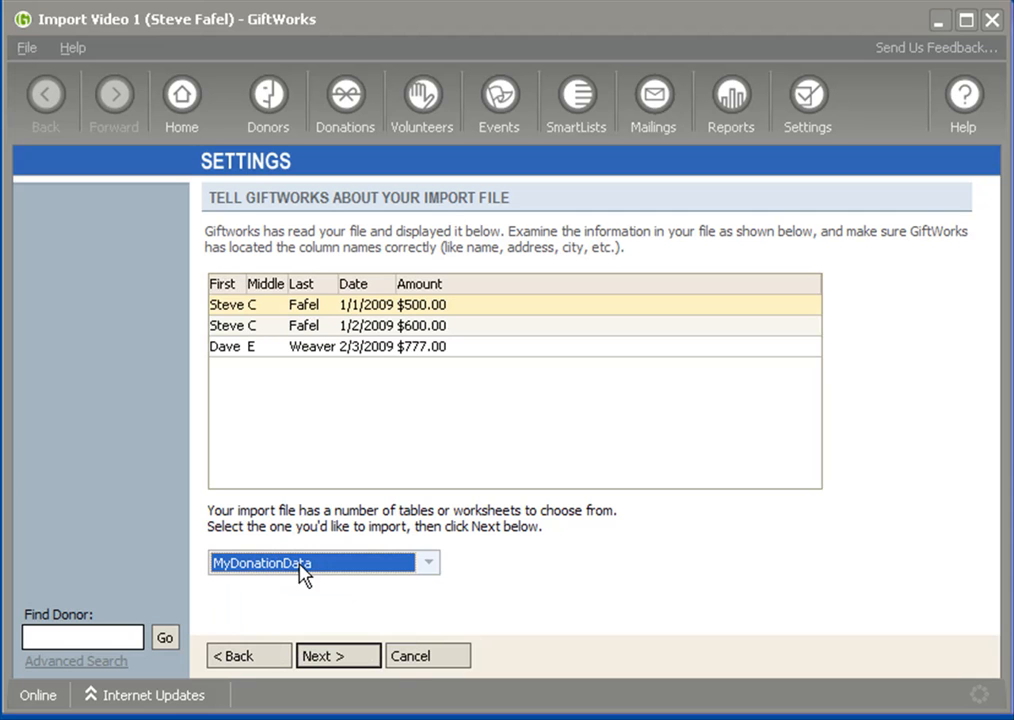